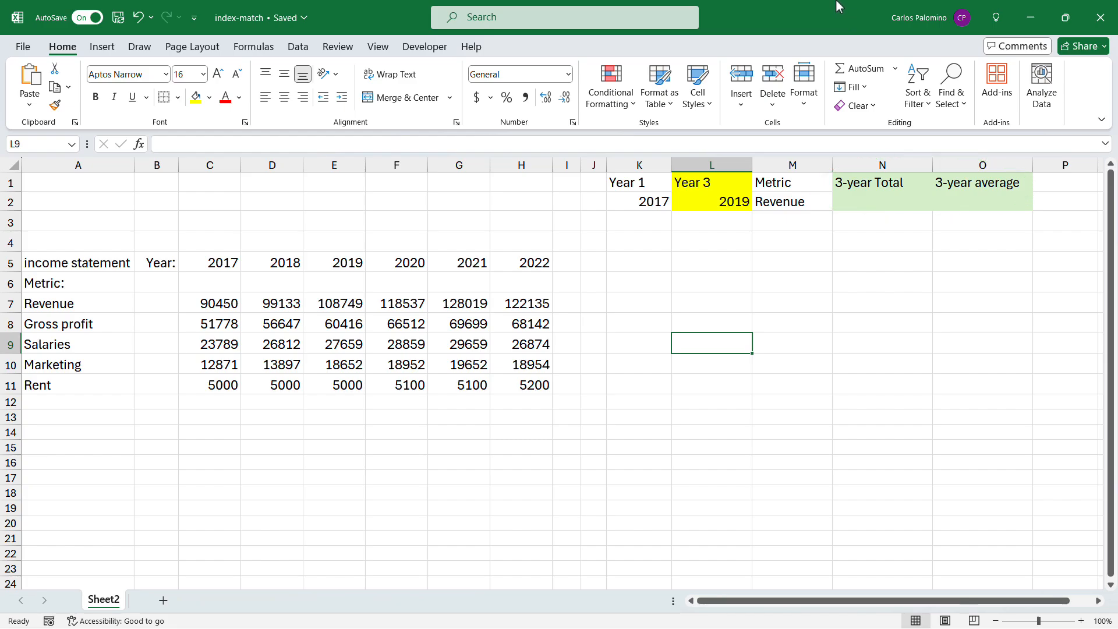
Step: Inspect the choices offered for Year 1 in K2 and Metric in M2, and the Year 3 formula in L2
{"action": "left_click", "coordinate": [654, 202]}
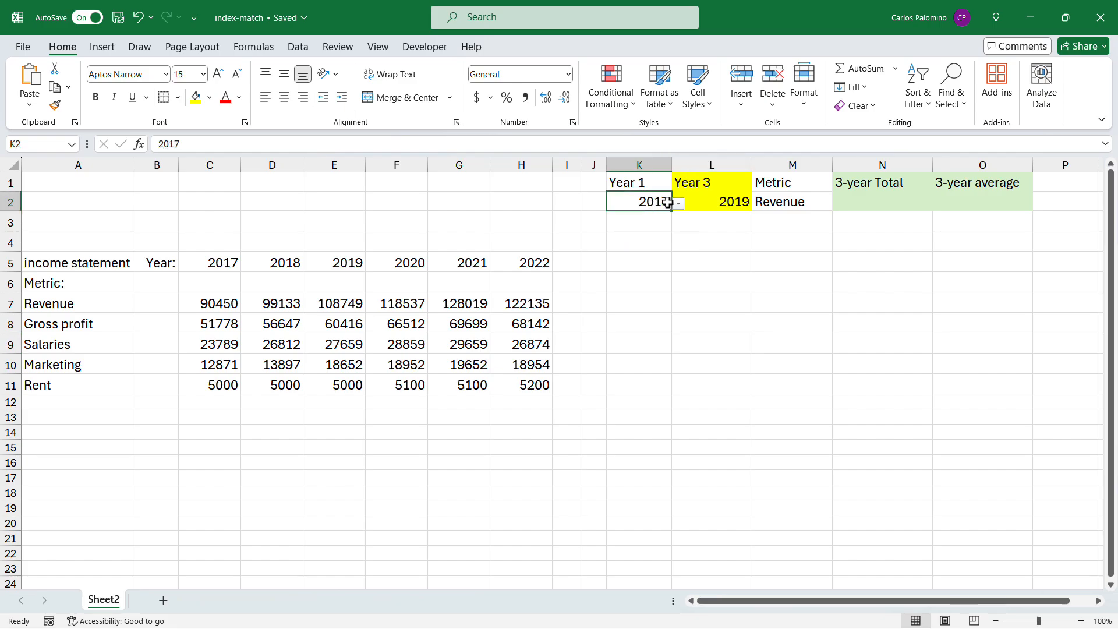
{"action": "left_click", "coordinate": [678, 205]}
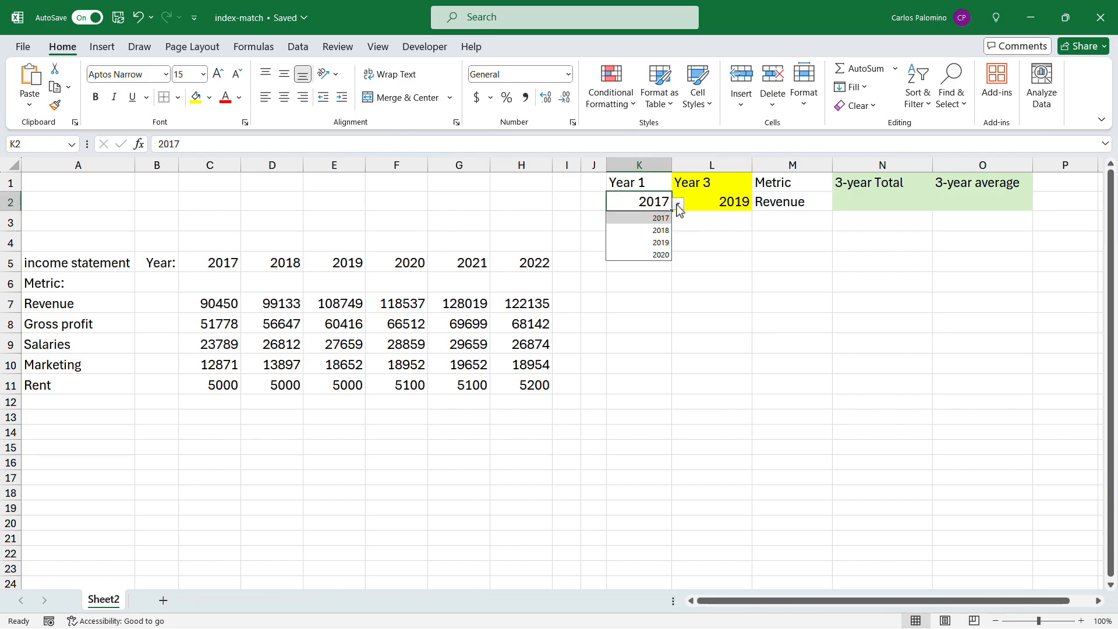
{"action": "left_click", "coordinate": [677, 207]}
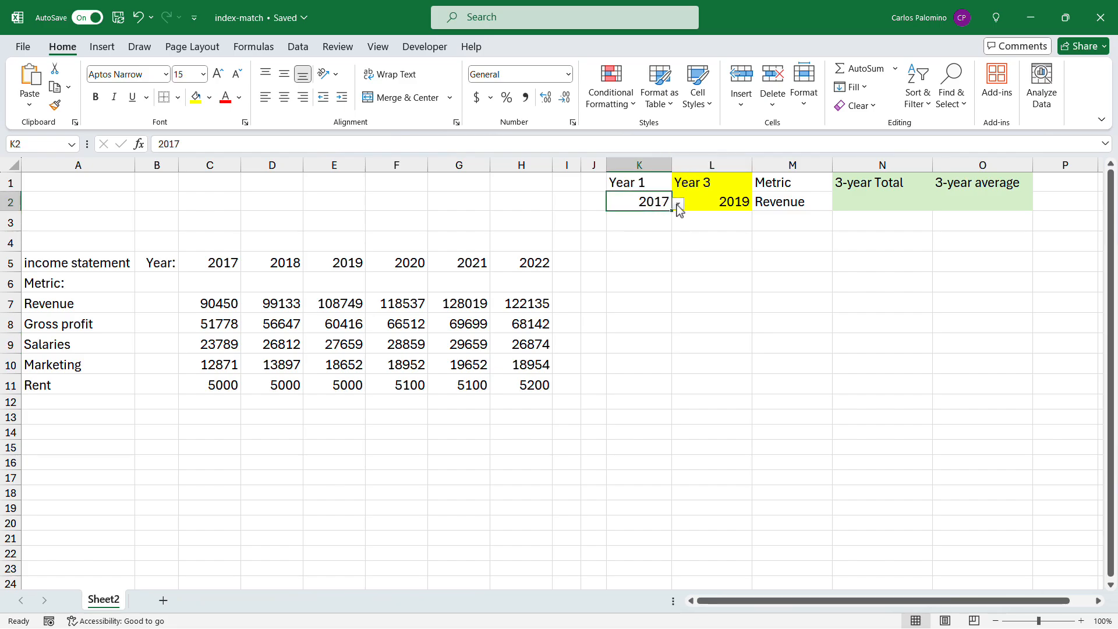
{"action": "left_click", "coordinate": [701, 204]}
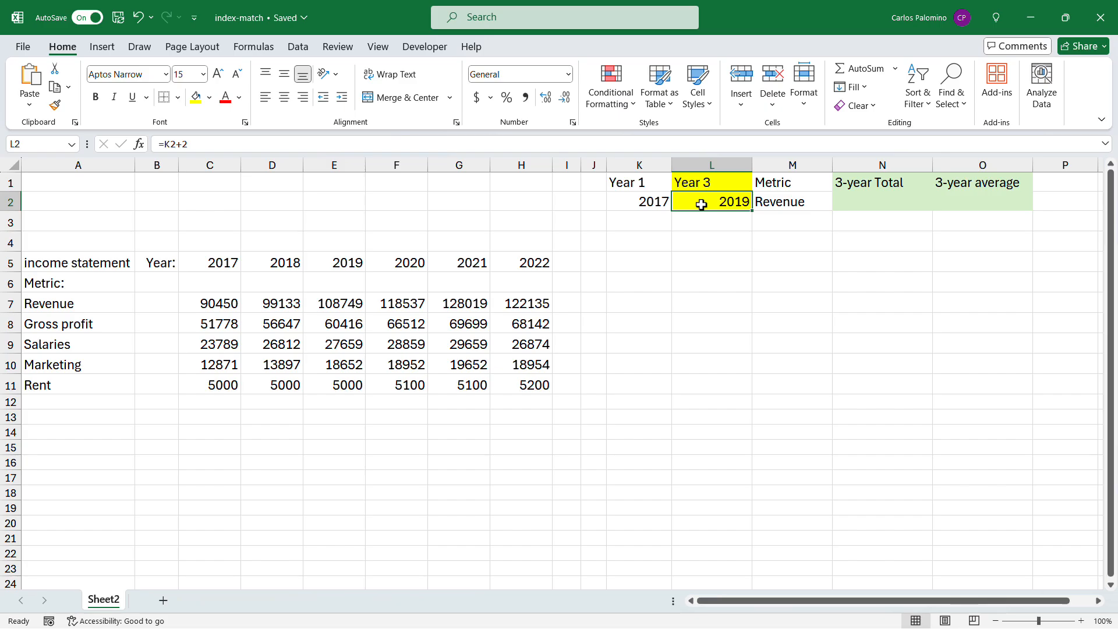
{"action": "left_click", "coordinate": [783, 202]}
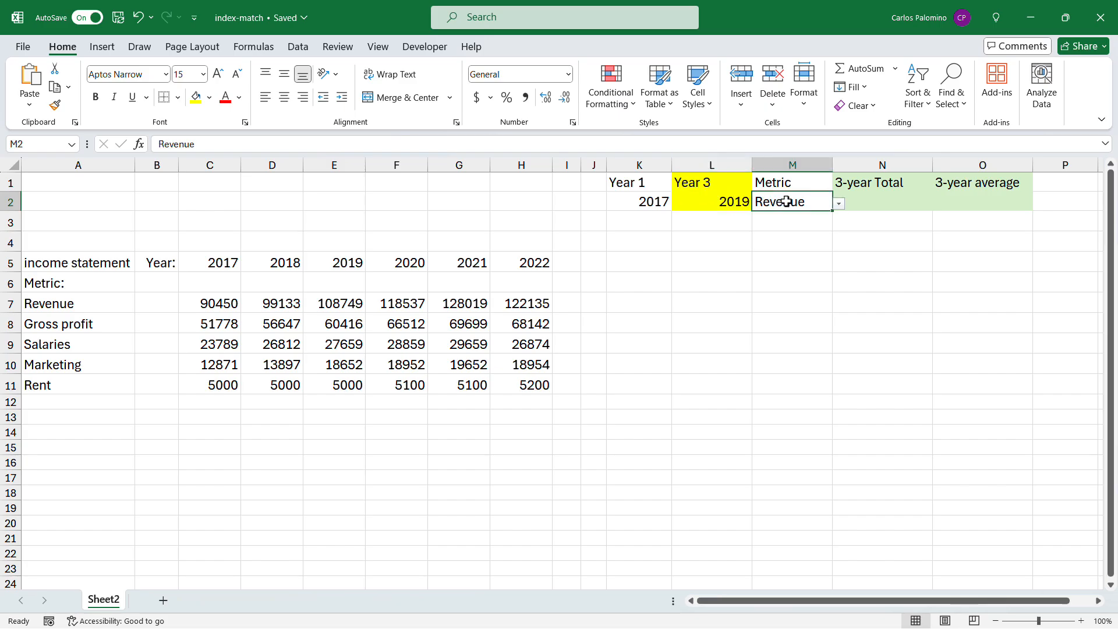
{"action": "left_click", "coordinate": [839, 203]}
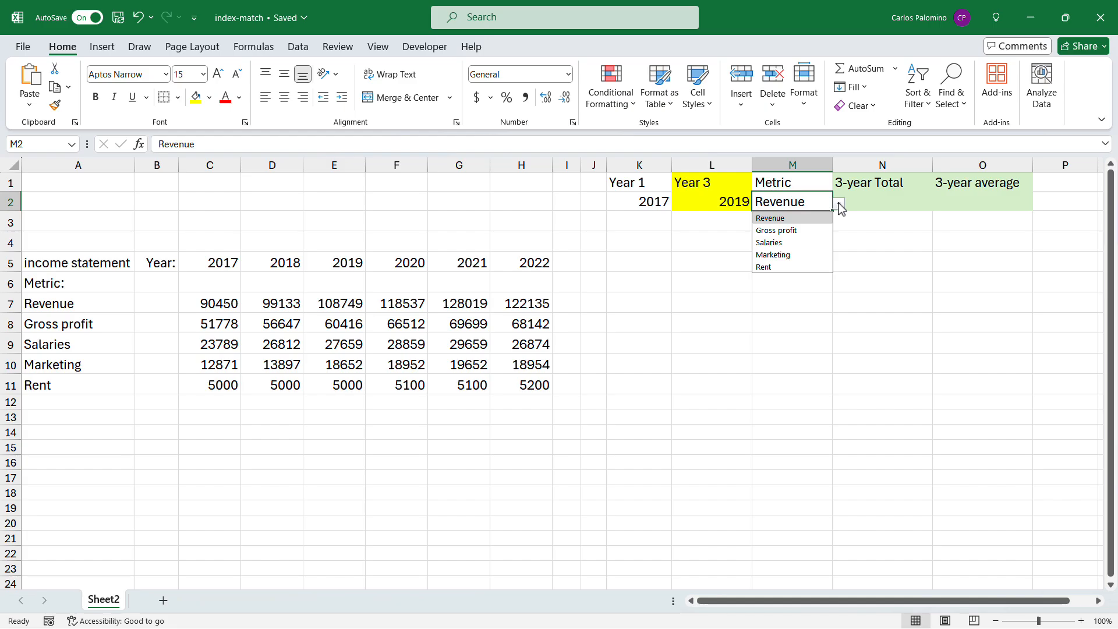
{"action": "left_click", "coordinate": [839, 204]}
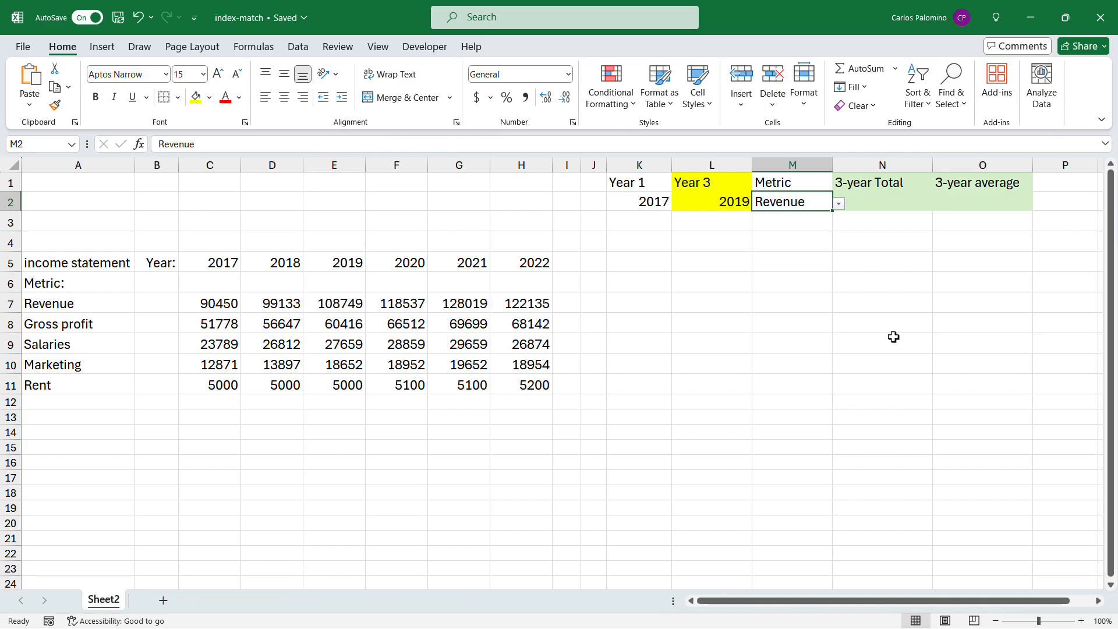
Step: Enter =MATCH(K2,A5:H5,0) in K3 to find the Year 1 column position in the income statement's header row
{"action": "left_click", "coordinate": [643, 227]}
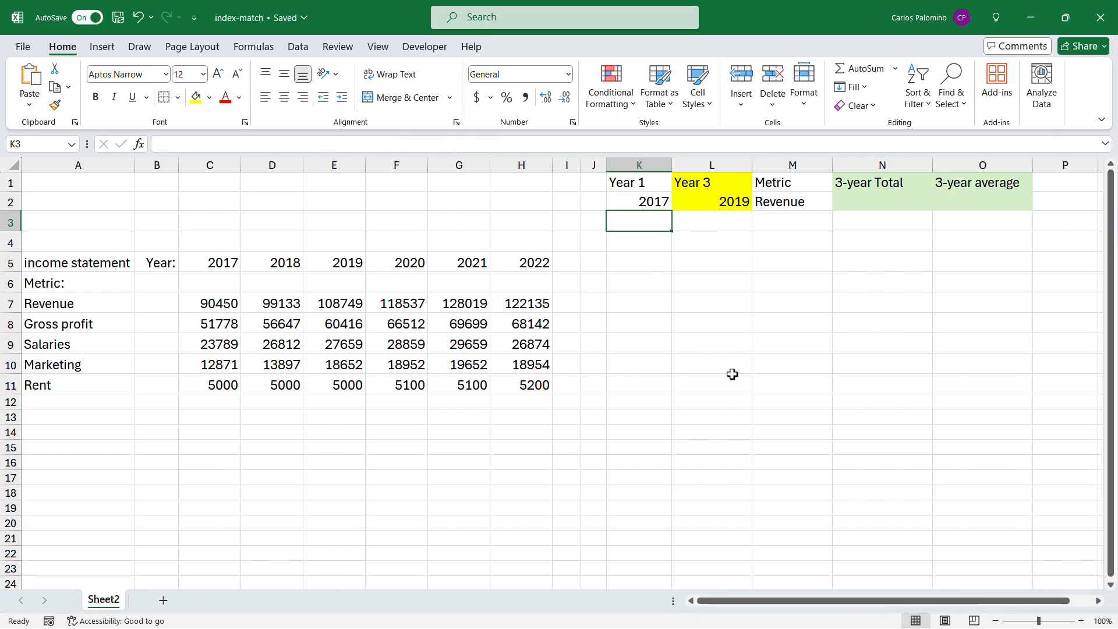
{"action": "type", "text": "=match"}
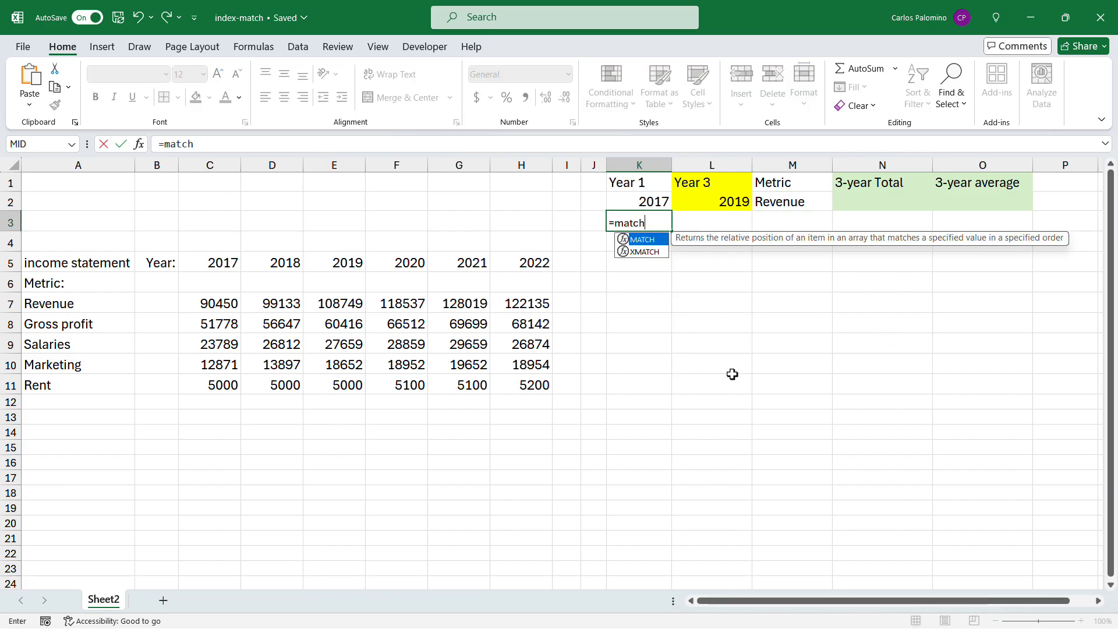
{"action": "type", "text": "("}
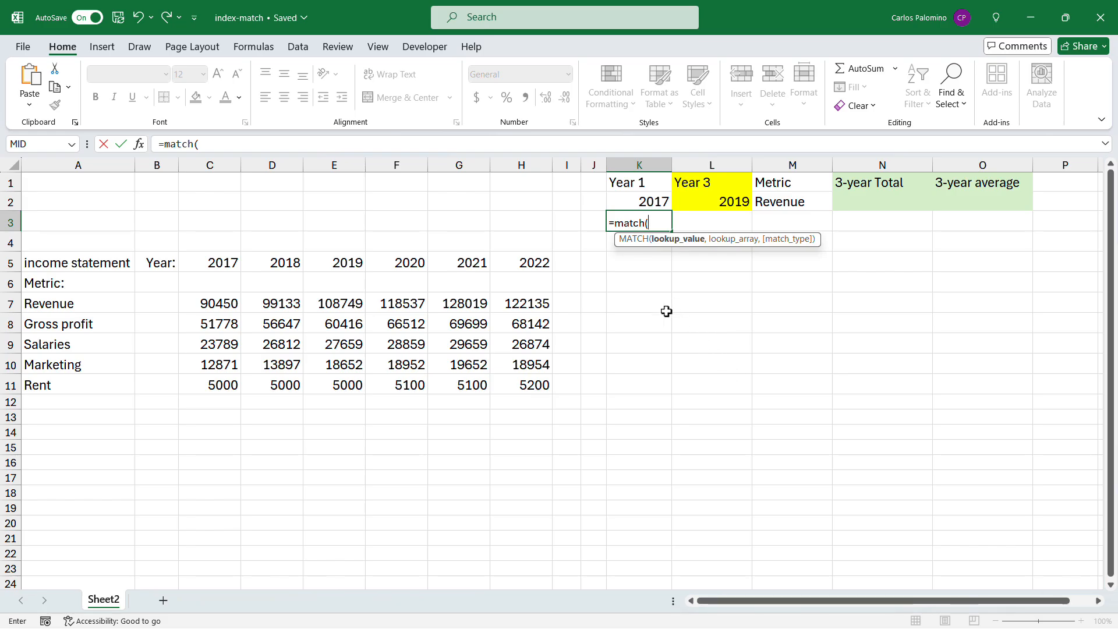
{"action": "left_click", "coordinate": [648, 201]}
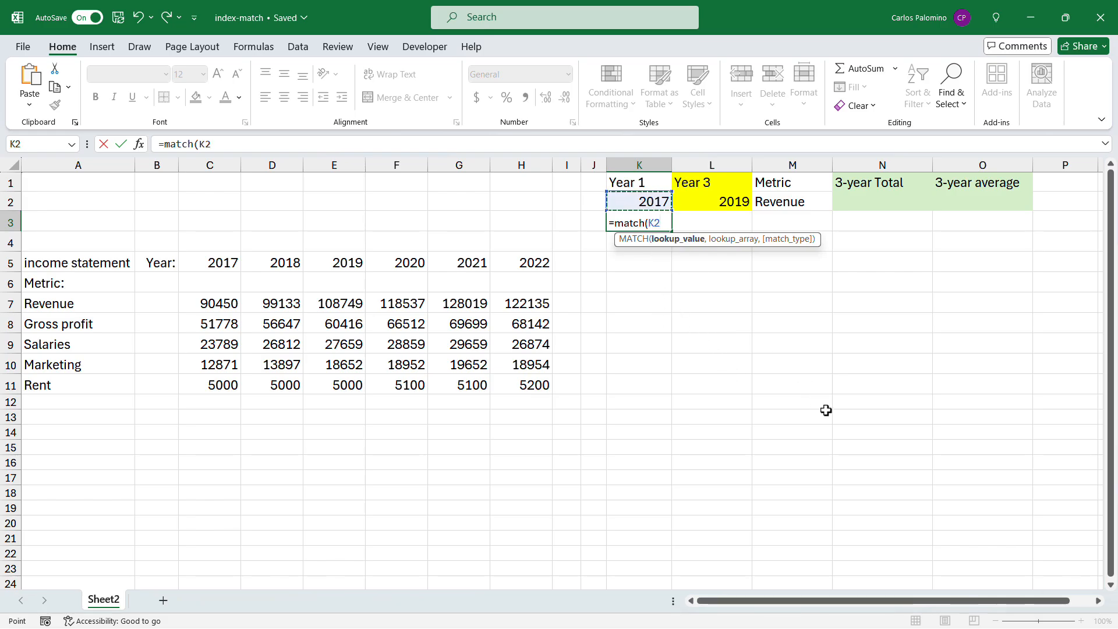
{"action": "type", "text": ","}
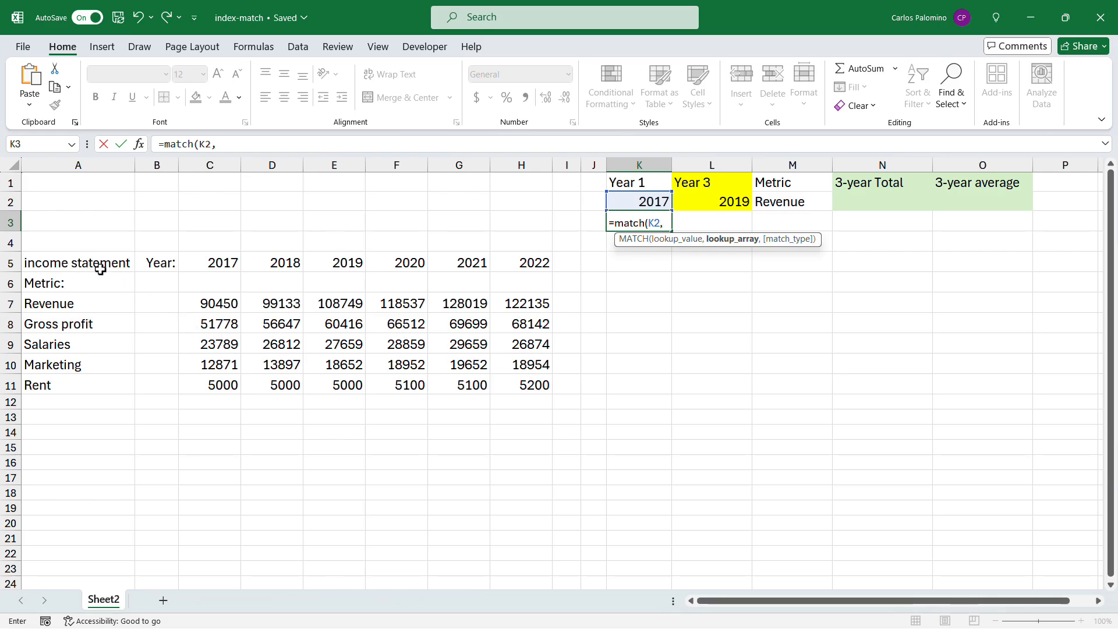
{"action": "left_click_drag", "start_coordinate": [93, 267], "coordinate": [504, 265]}
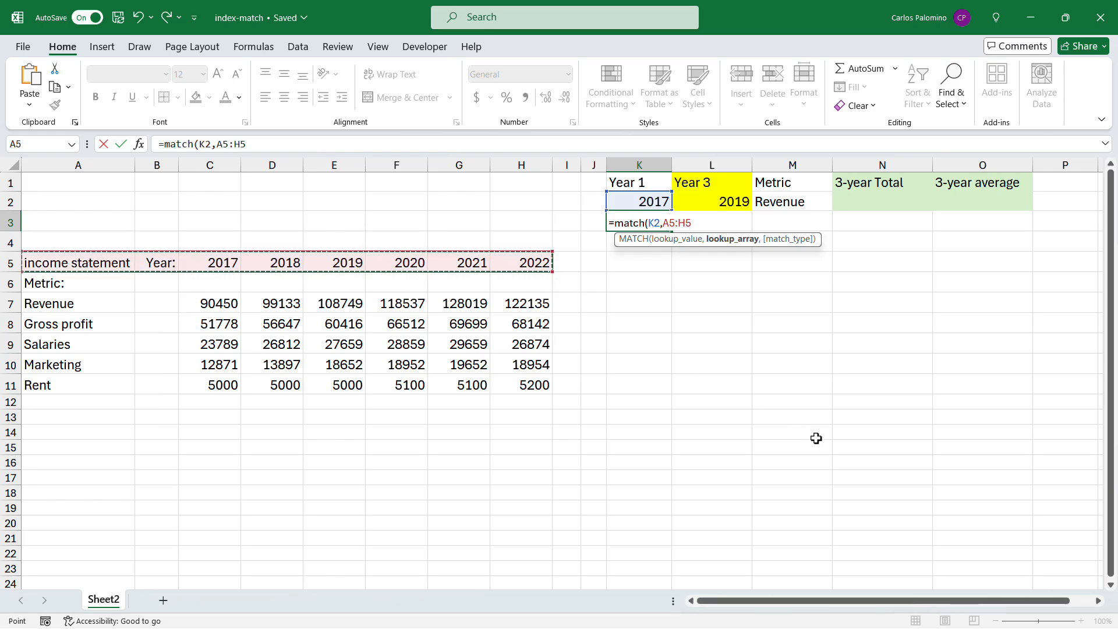
{"action": "type", "text": ","}
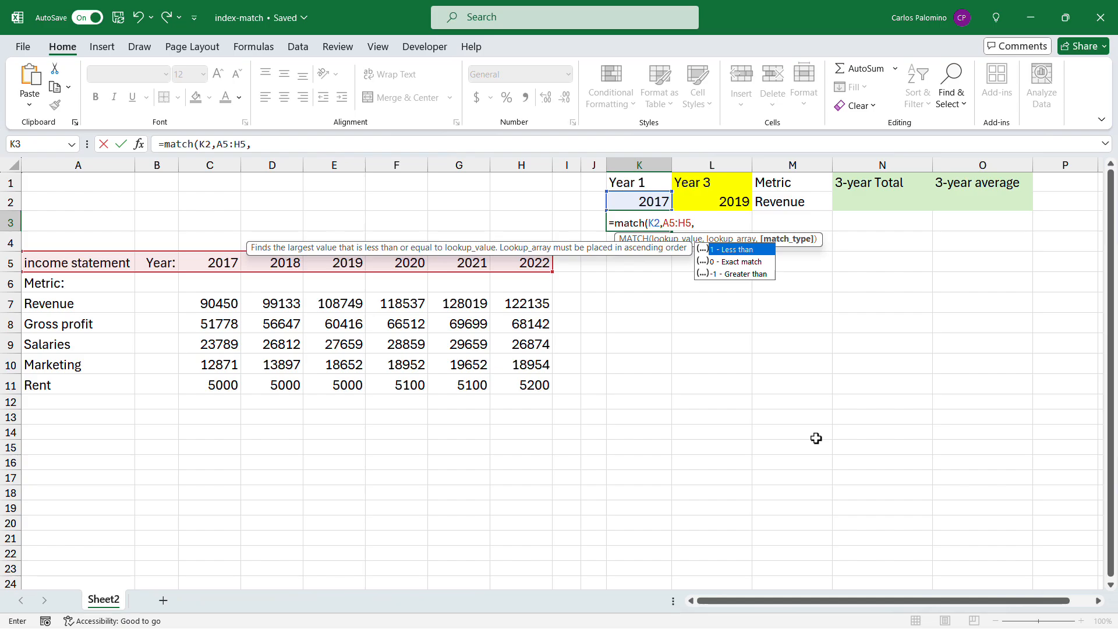
{"action": "type", "text": "0)"}
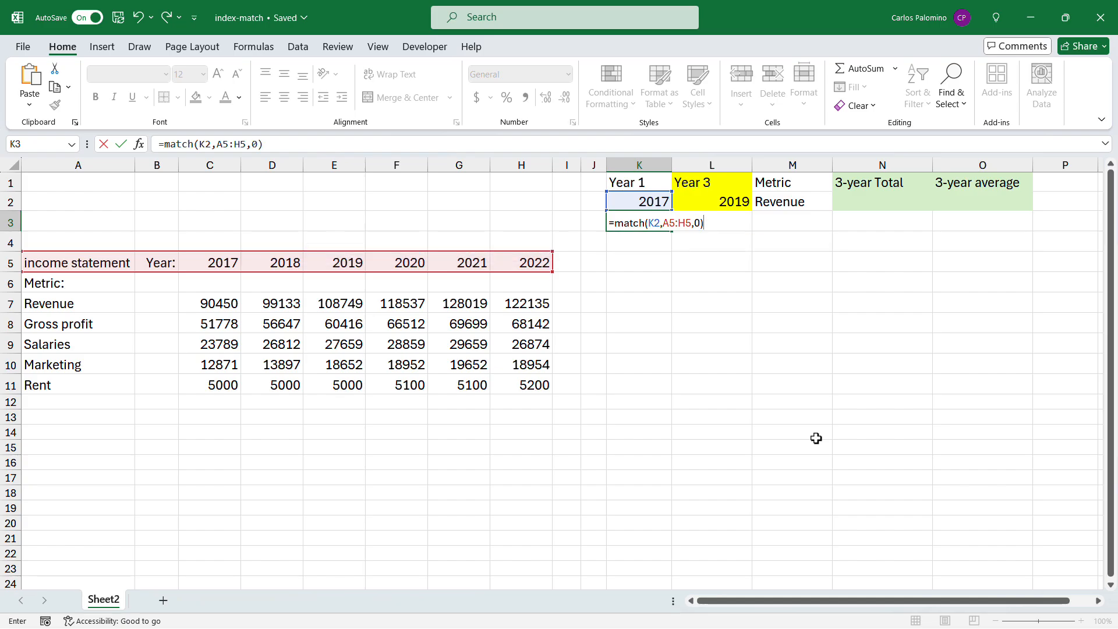
{"action": "key", "text": "Return"}
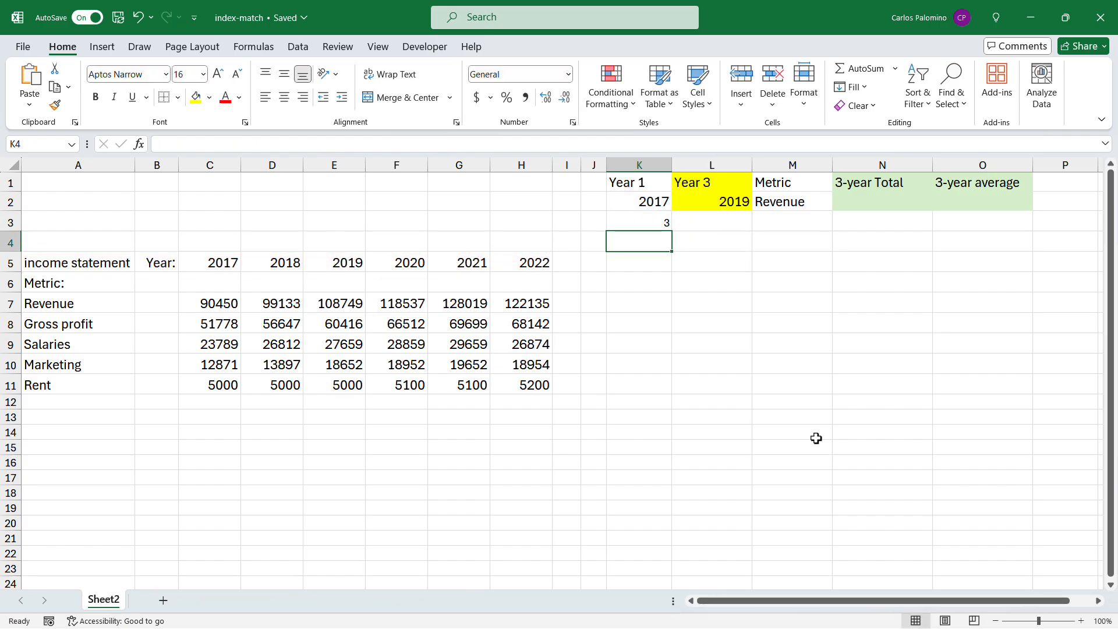
Step: Enter =MATCH(L2,A5:H5,0) in L3 to find the Year 3 column position in the header row
{"action": "left_click", "coordinate": [697, 221]}
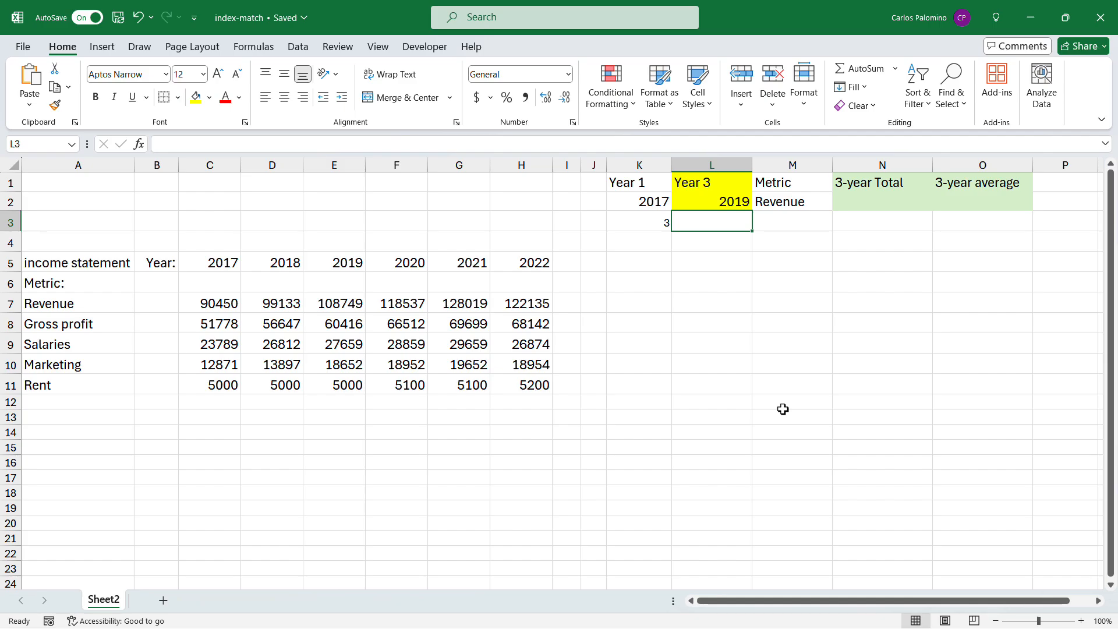
{"action": "type", "text": "=m"}
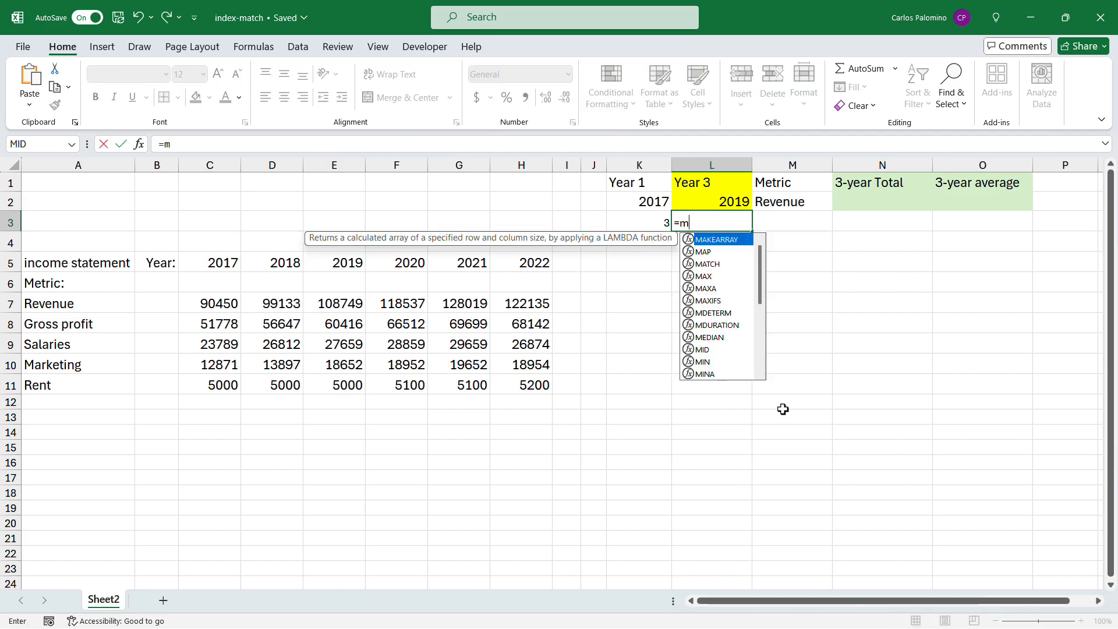
{"action": "type", "text": "atch("}
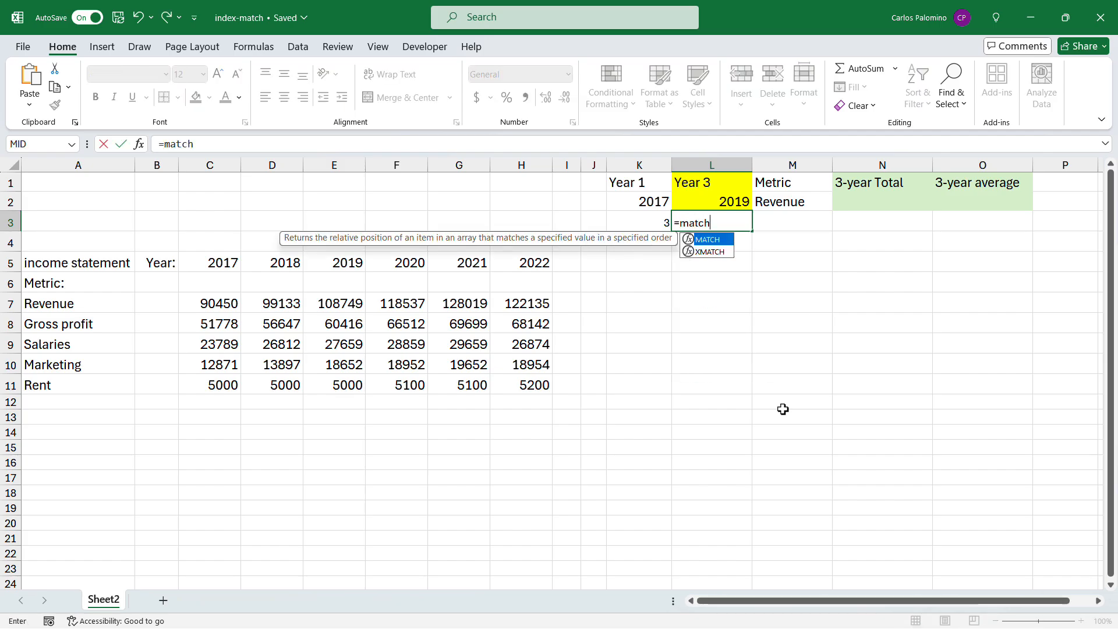
{"action": "left_click", "coordinate": [724, 201]}
{"action": "type", "text": ","}
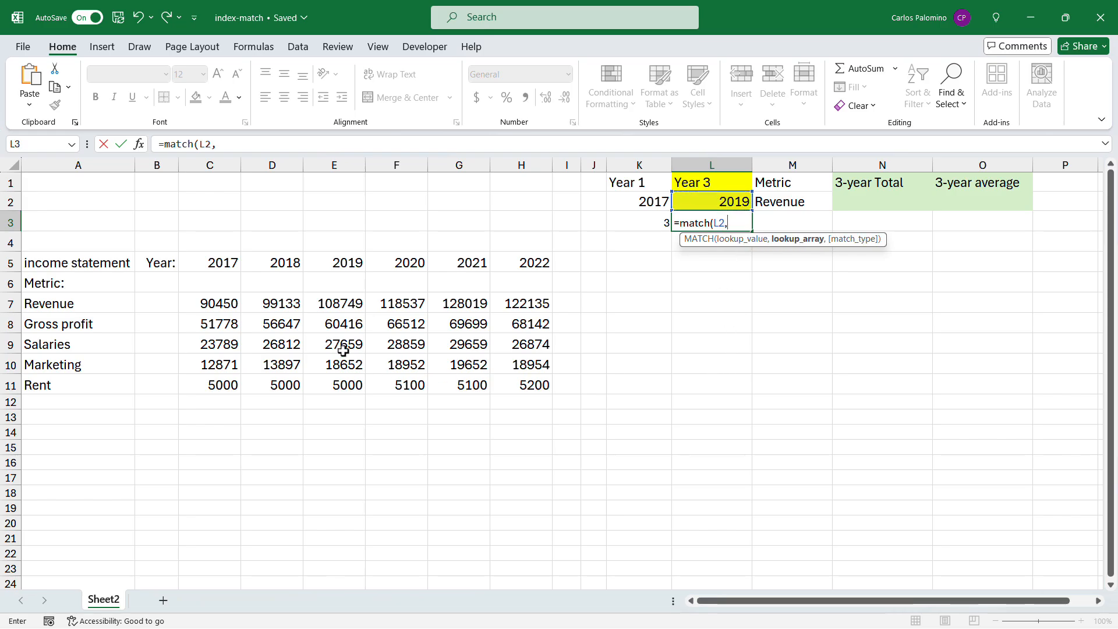
{"action": "left_click_drag", "start_coordinate": [85, 263], "coordinate": [524, 261]}
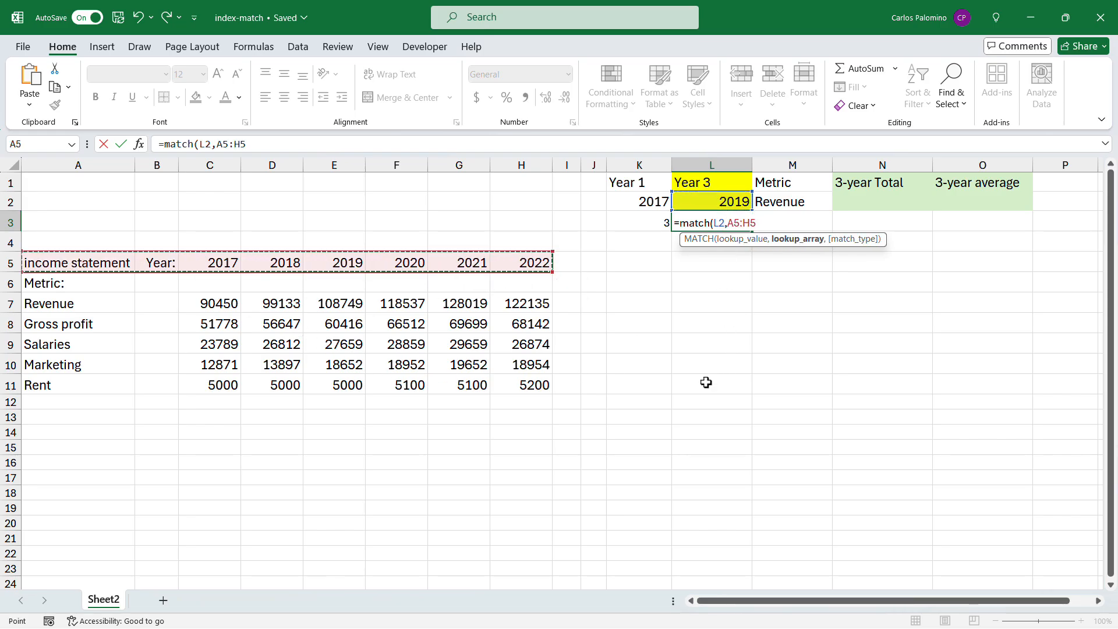
{"action": "type", "text": ",0)"}
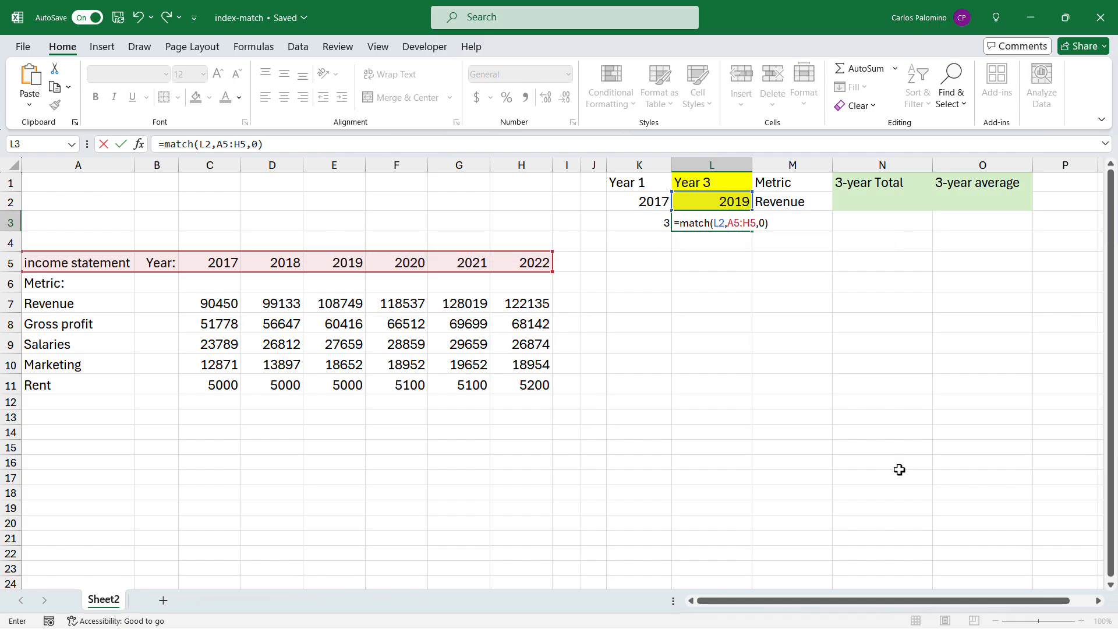
{"action": "key", "text": "Return"}
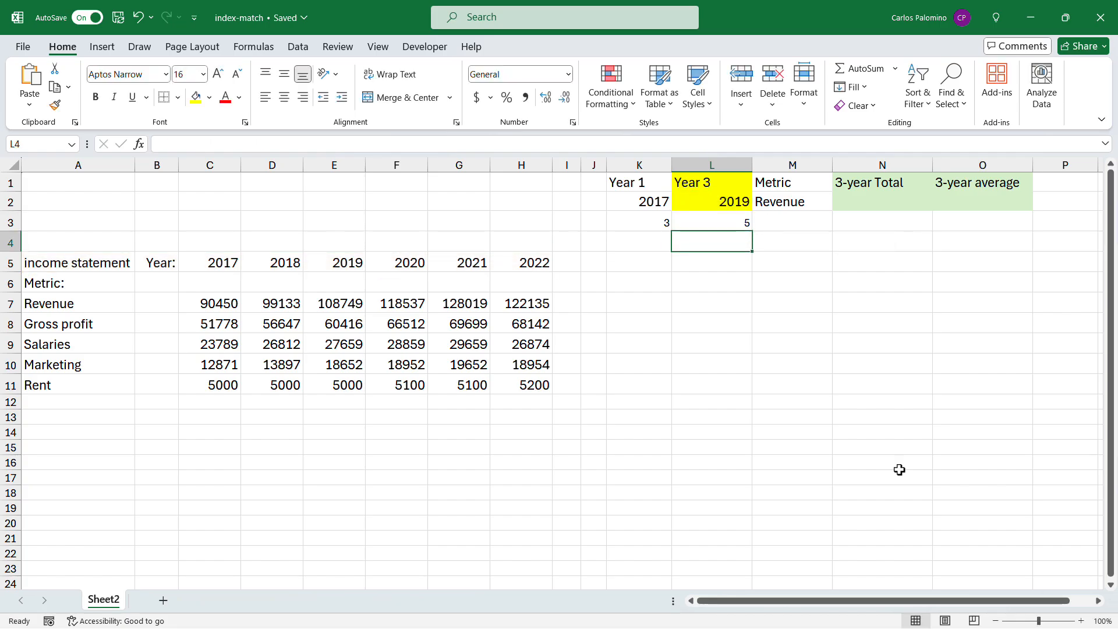
Step: Enter =MATCH(M2,A5:A11,0) in M3 to find the row position of the selected metric
{"action": "left_click", "coordinate": [801, 225]}
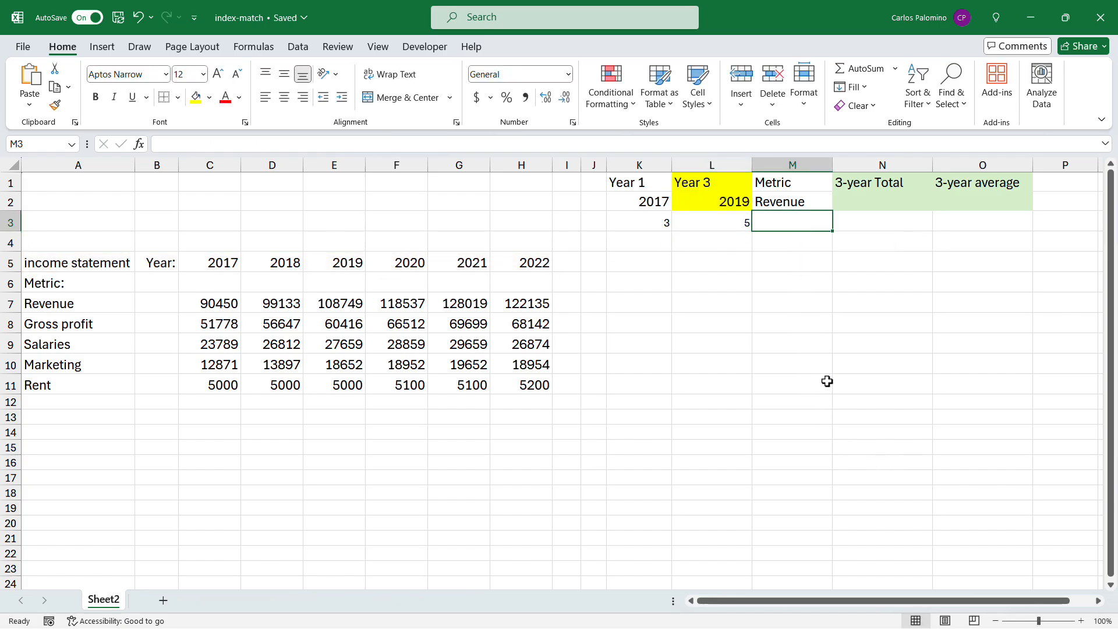
{"action": "type", "text": "=mat"}
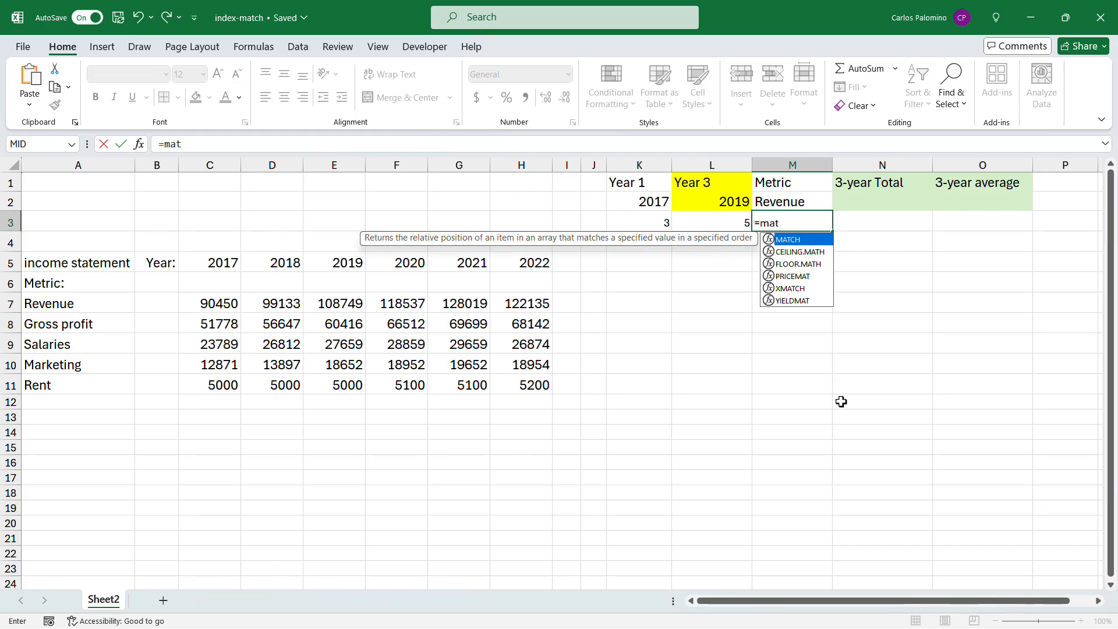
{"action": "type", "text": "ch("}
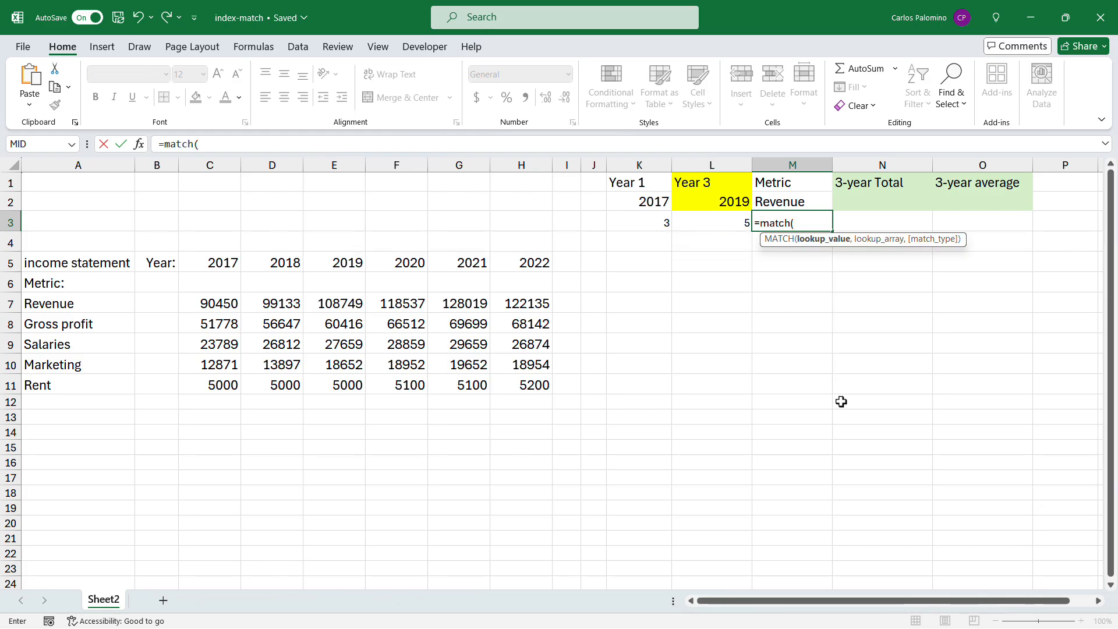
{"action": "left_click", "coordinate": [799, 199]}
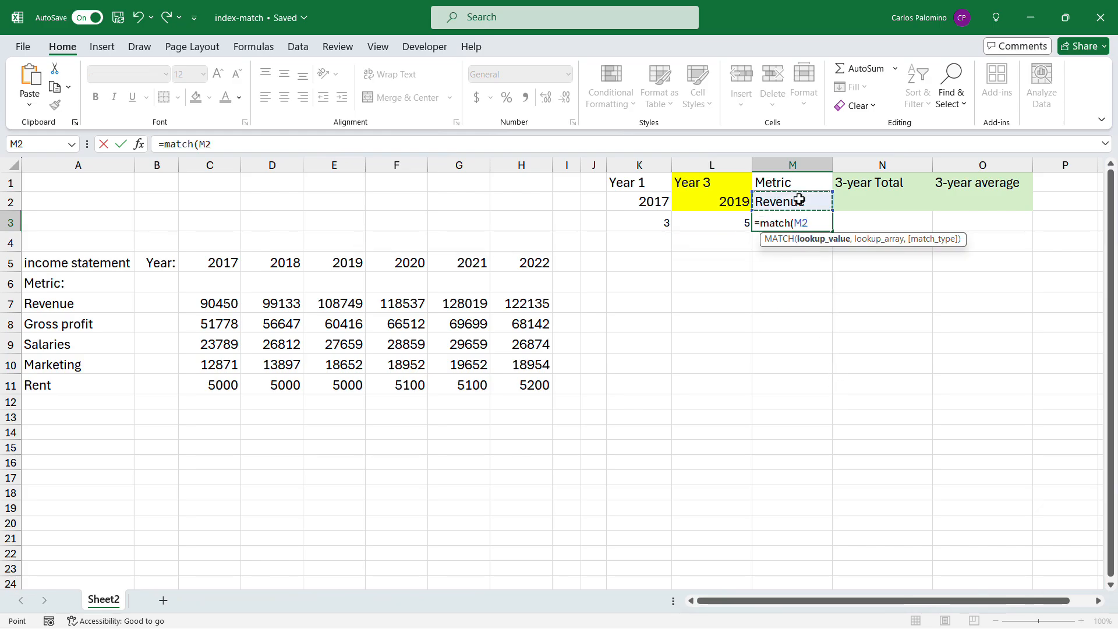
{"action": "type", "text": ","}
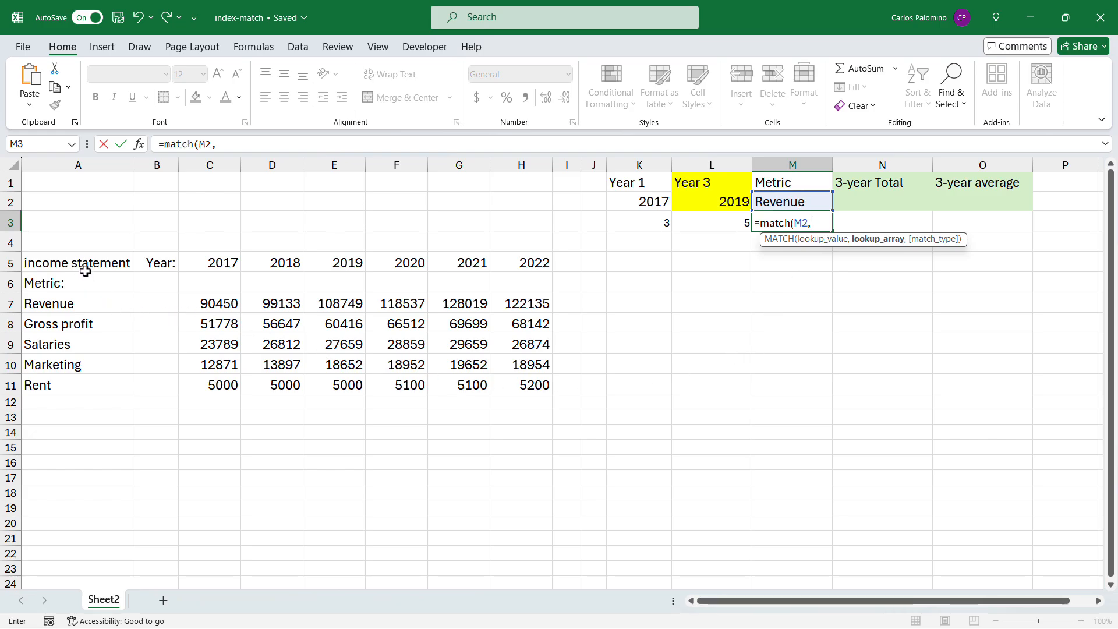
{"action": "left_click_drag", "start_coordinate": [85, 269], "coordinate": [81, 380]}
{"action": "type", "text": ",0"}
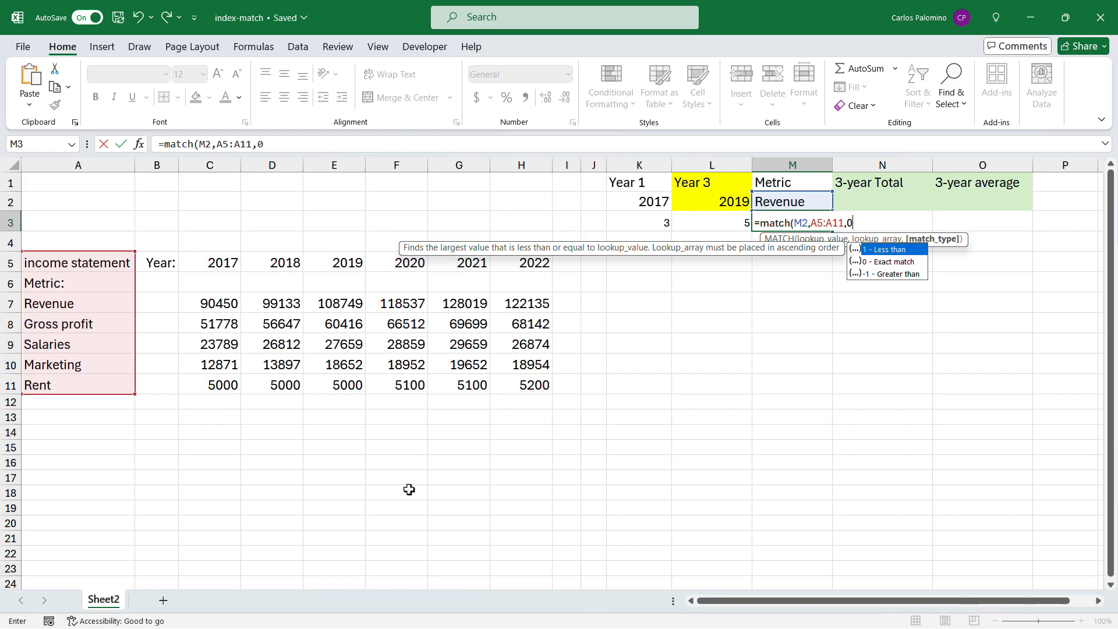
{"action": "type", "text": ")"}
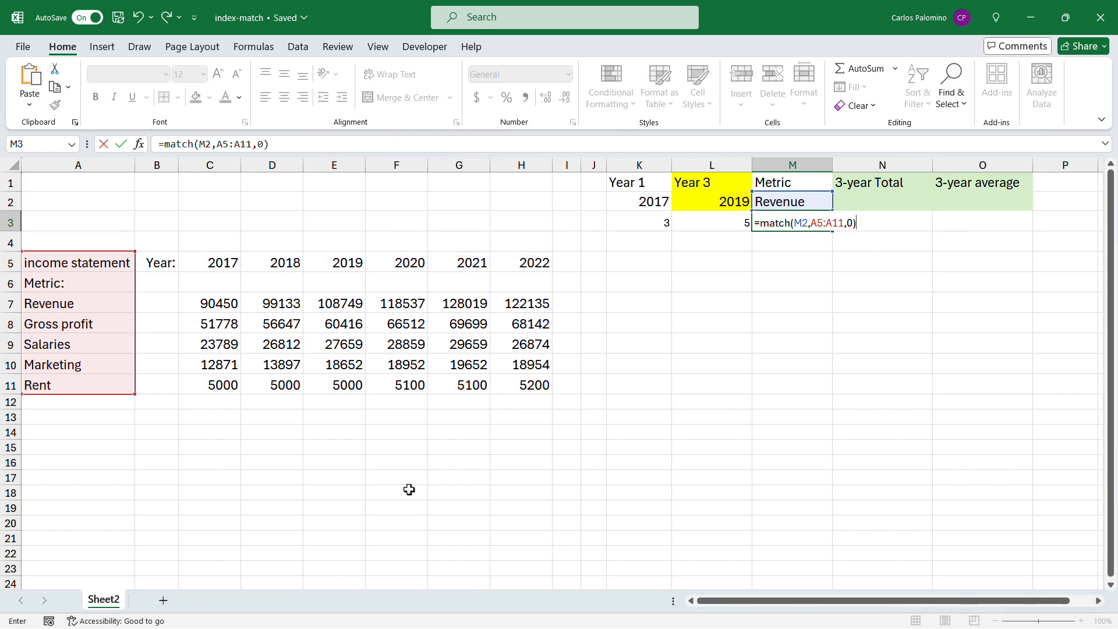
{"action": "key", "text": "Return"}
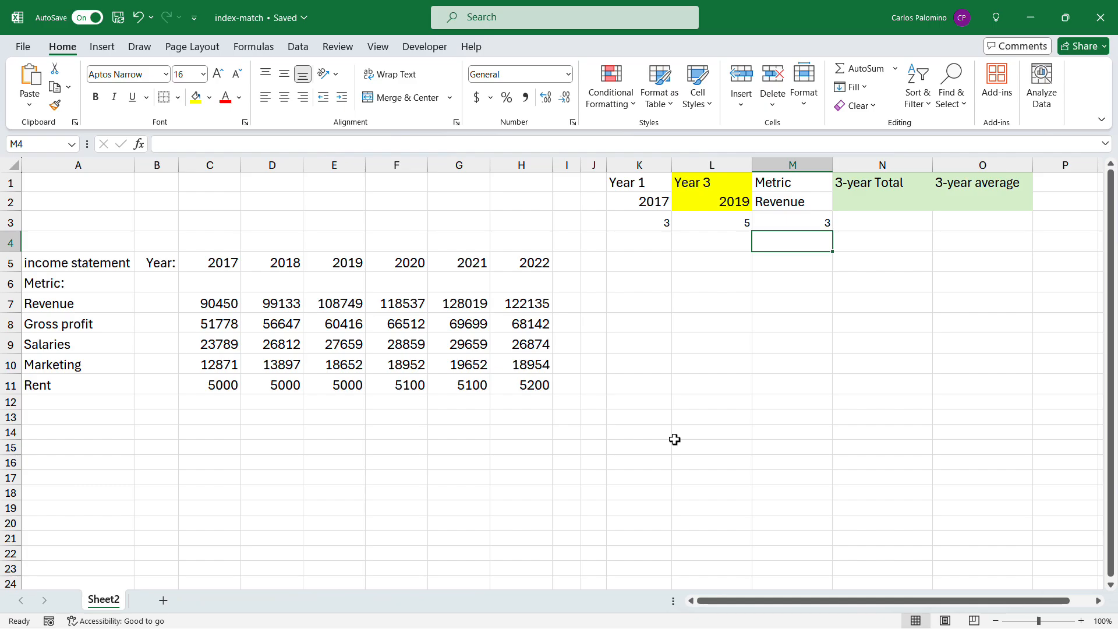
Step: Enter =SUM(C7:E7) in N2 to total the 2017 to 2019 revenue
{"action": "left_click", "coordinate": [878, 200]}
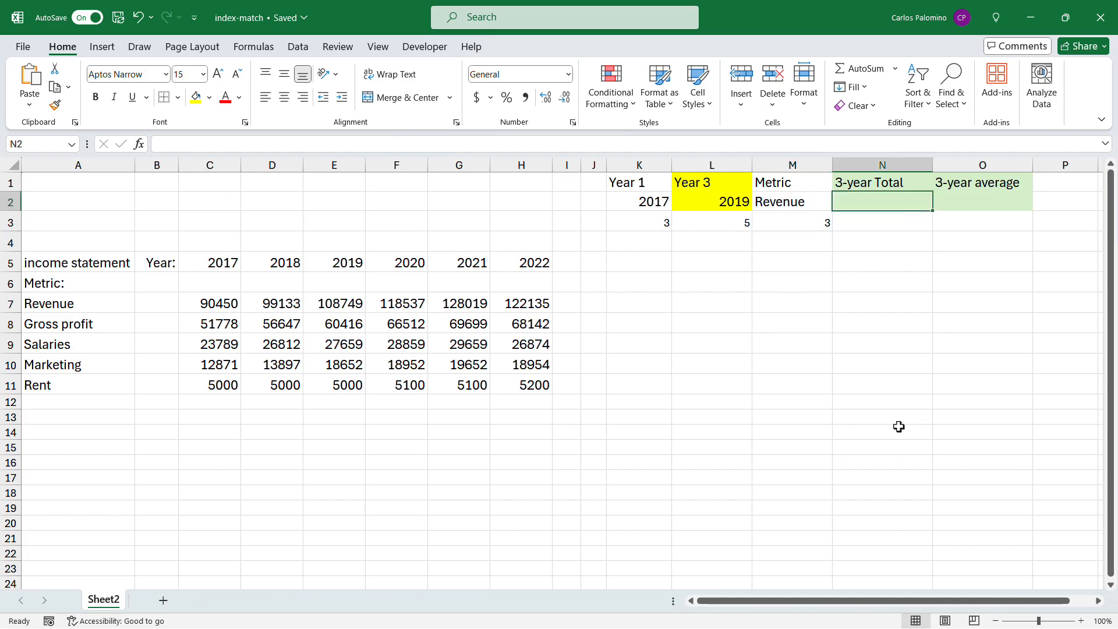
{"action": "type", "text": "=sum("}
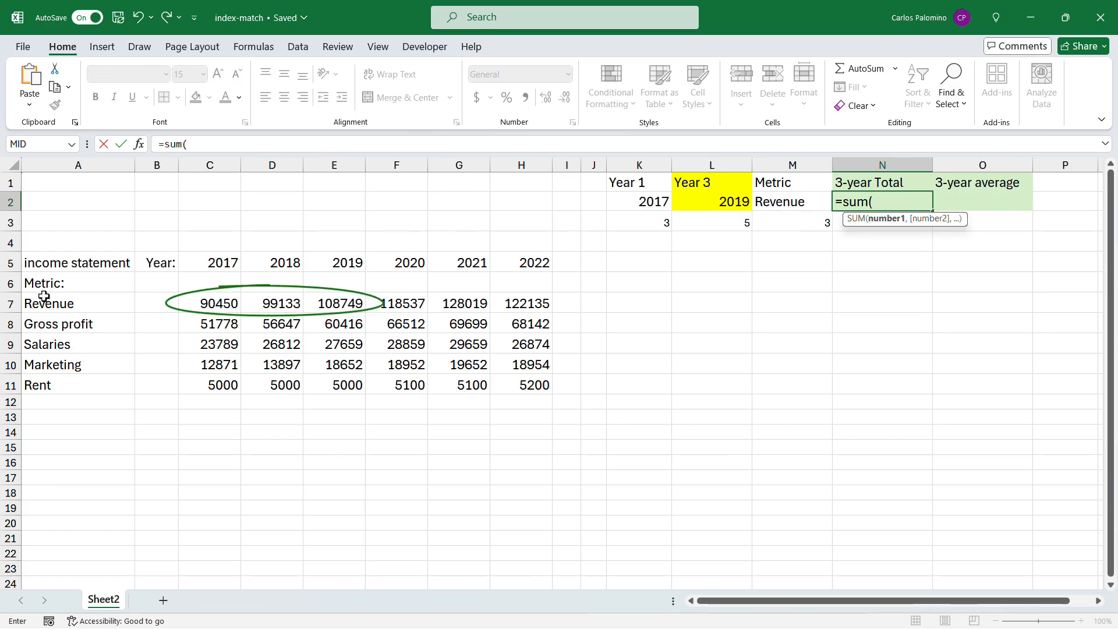
{"action": "left_click_drag", "start_coordinate": [204, 308], "coordinate": [334, 303]}
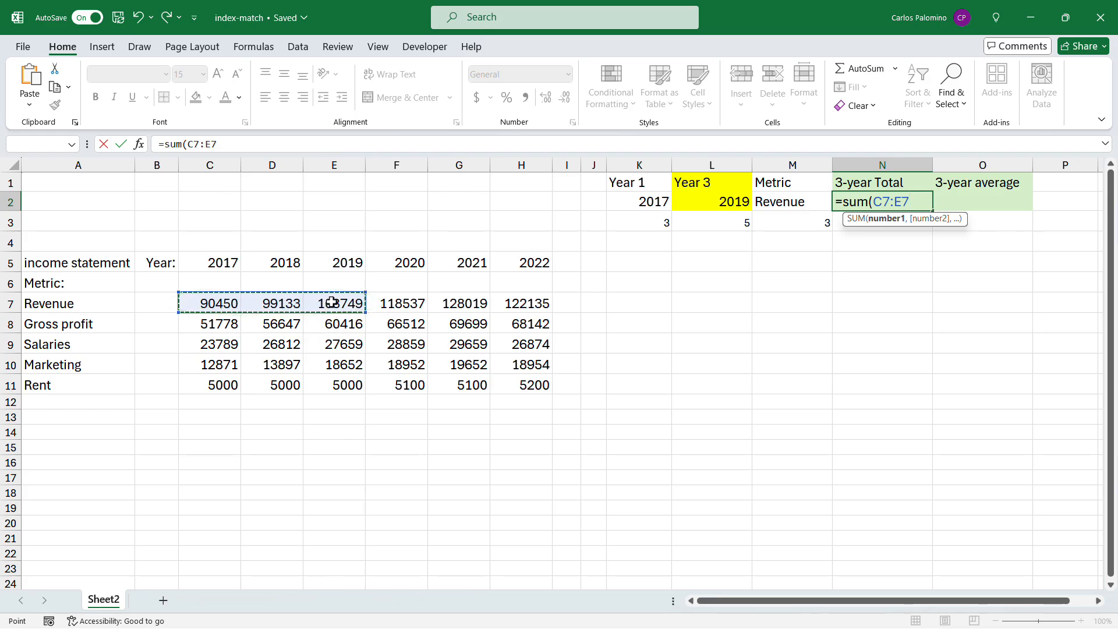
{"action": "type", "text": ")"}
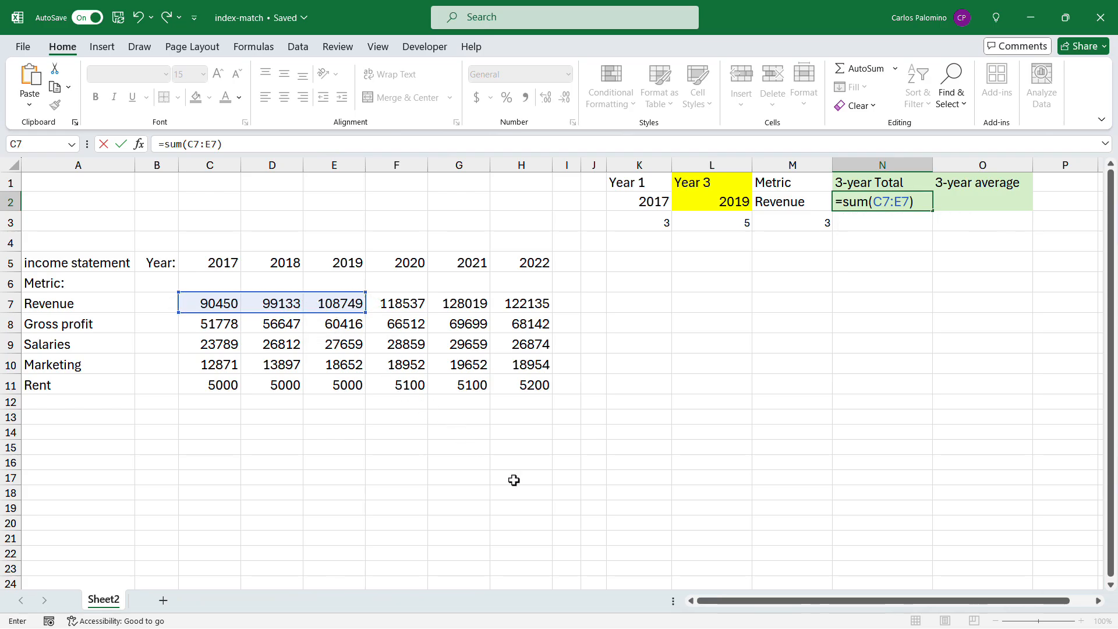
{"action": "key", "text": "Return"}
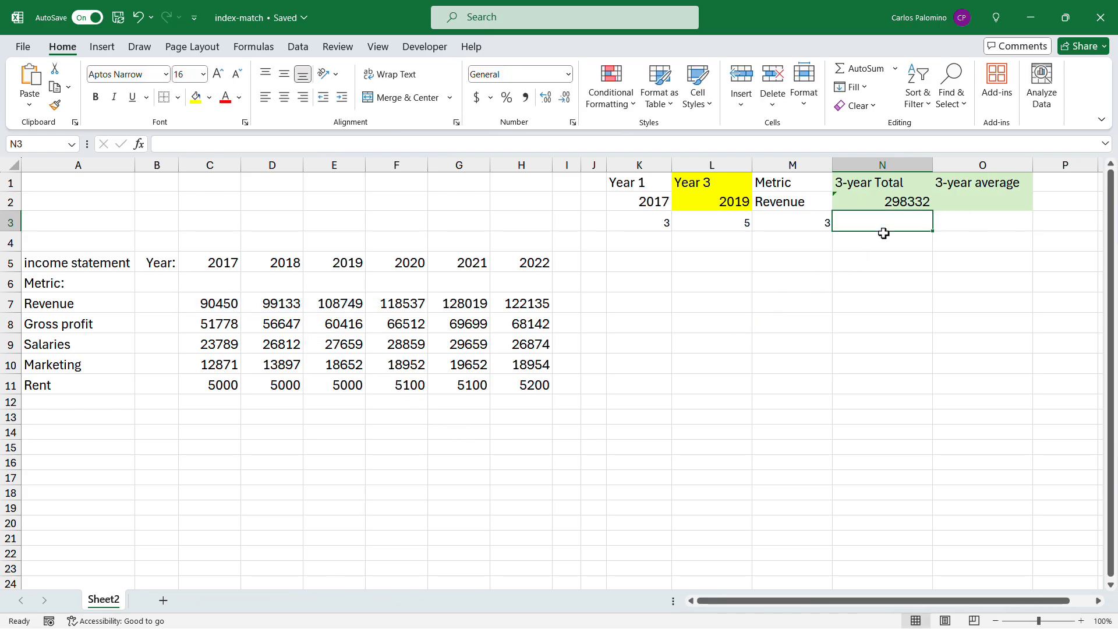
Step: Replace the C7 start reference in N2's SUM formula with INDEX(A5:H11,M3,K3)
{"action": "left_click", "coordinate": [874, 203]}
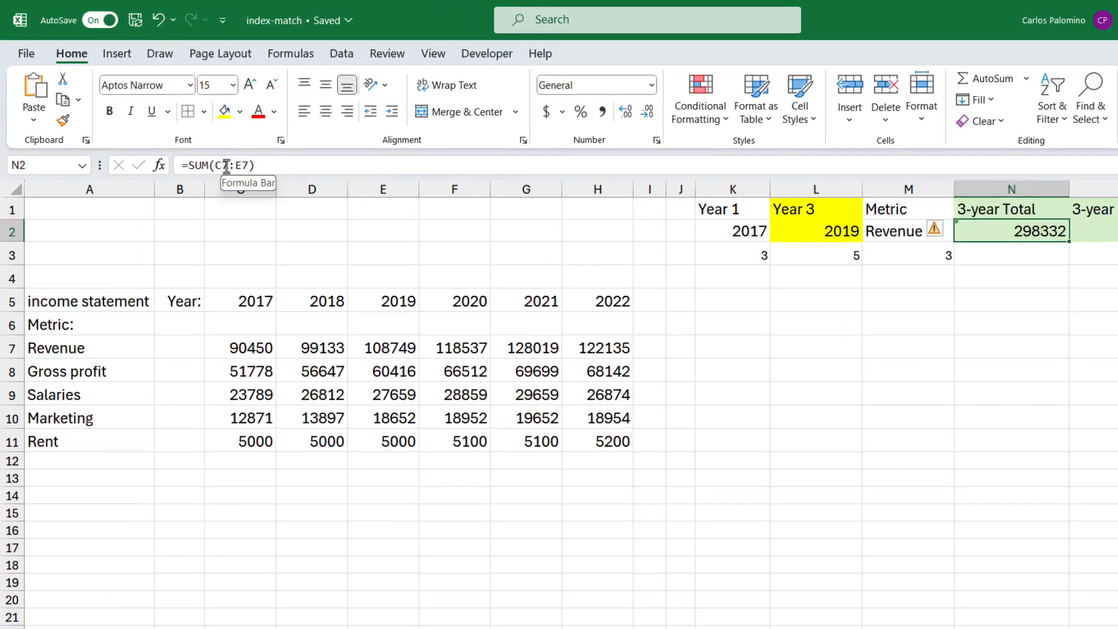
{"action": "left_click", "coordinate": [227, 166]}
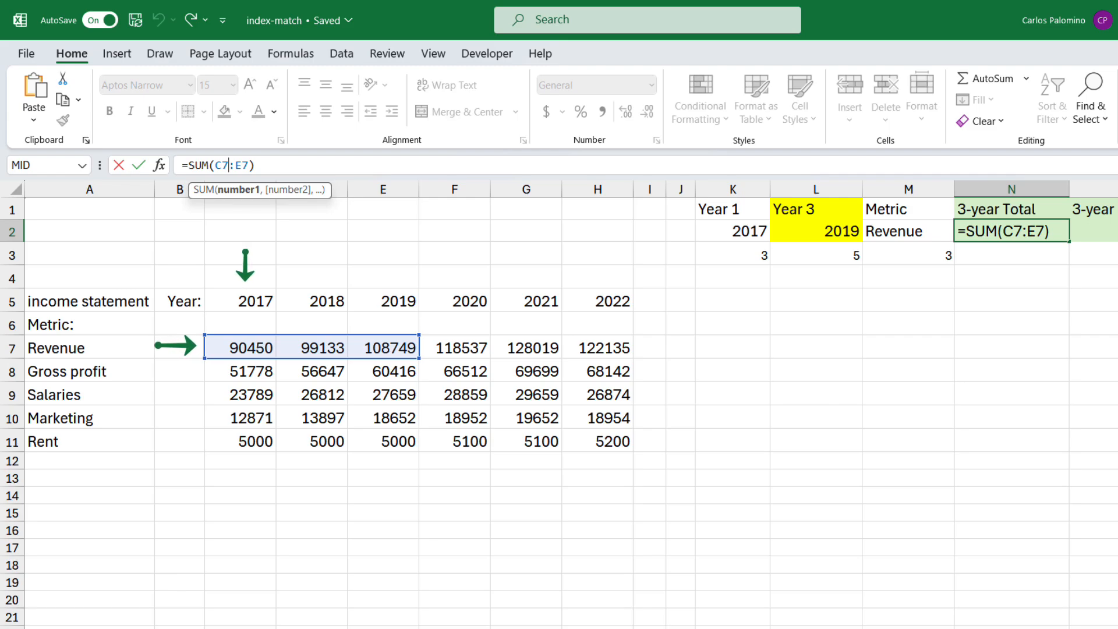
{"action": "key", "text": "BackSpace"}
{"action": "key", "text": "BackSpace"}
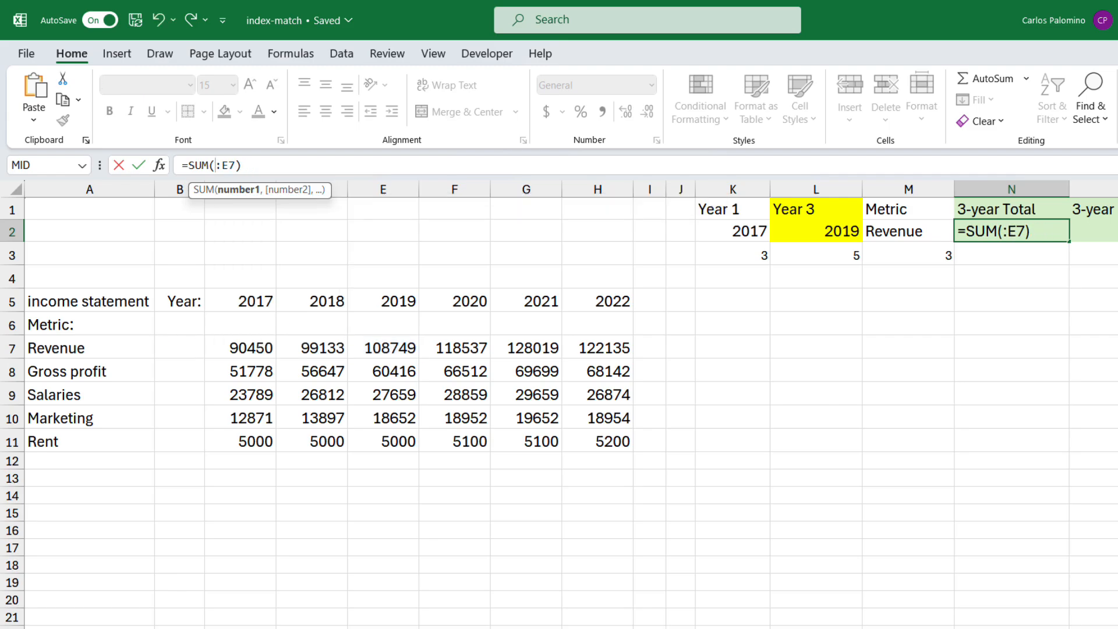
{"action": "type", "text": "index"}
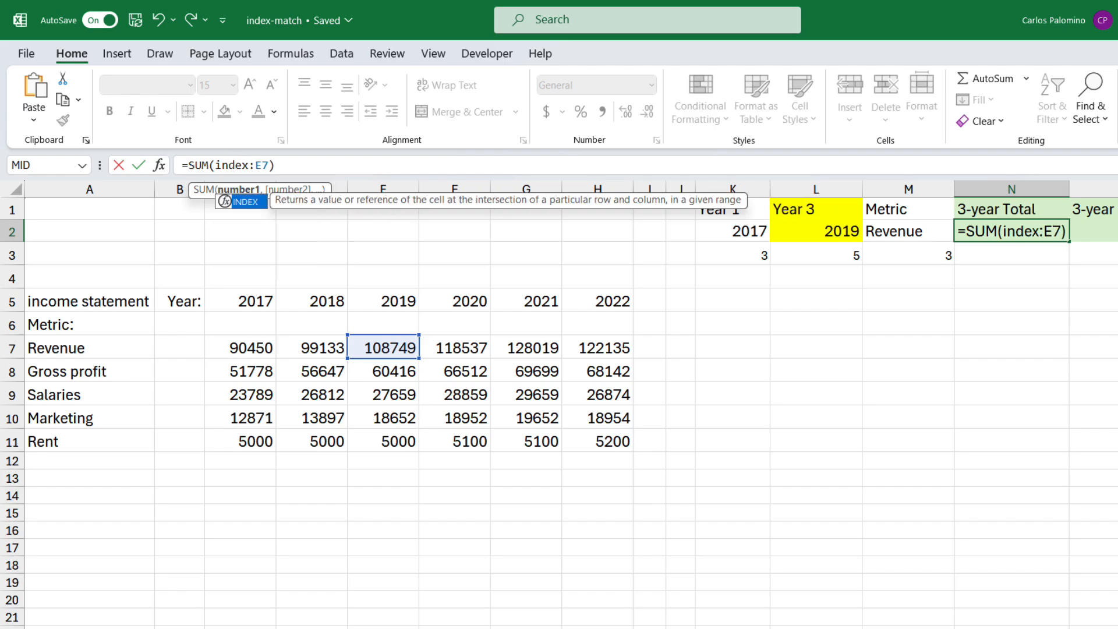
{"action": "type", "text": "("}
{"action": "left_click_drag", "start_coordinate": [125, 303], "coordinate": [572, 435]}
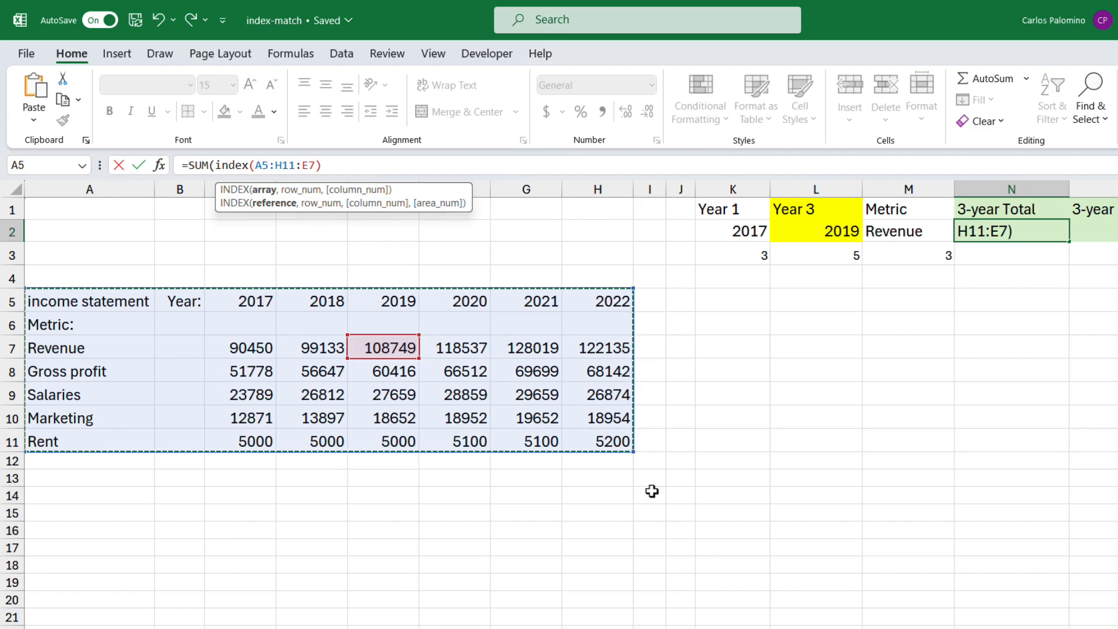
{"action": "type", "text": ","}
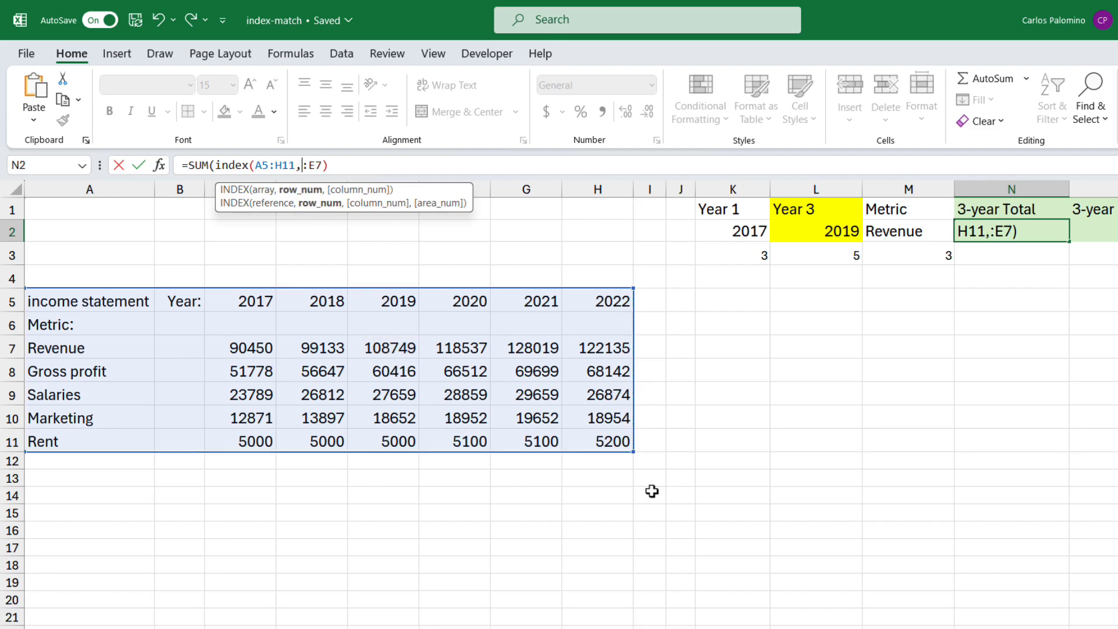
{"action": "left_click", "coordinate": [901, 256]}
{"action": "type", "text": ","}
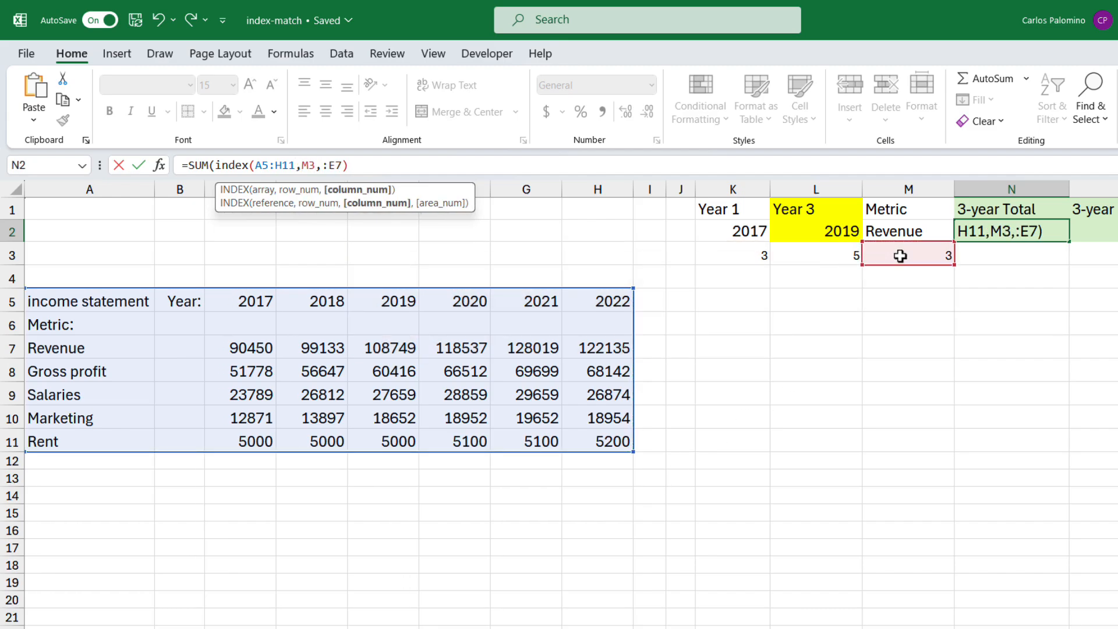
{"action": "left_click", "coordinate": [740, 255]}
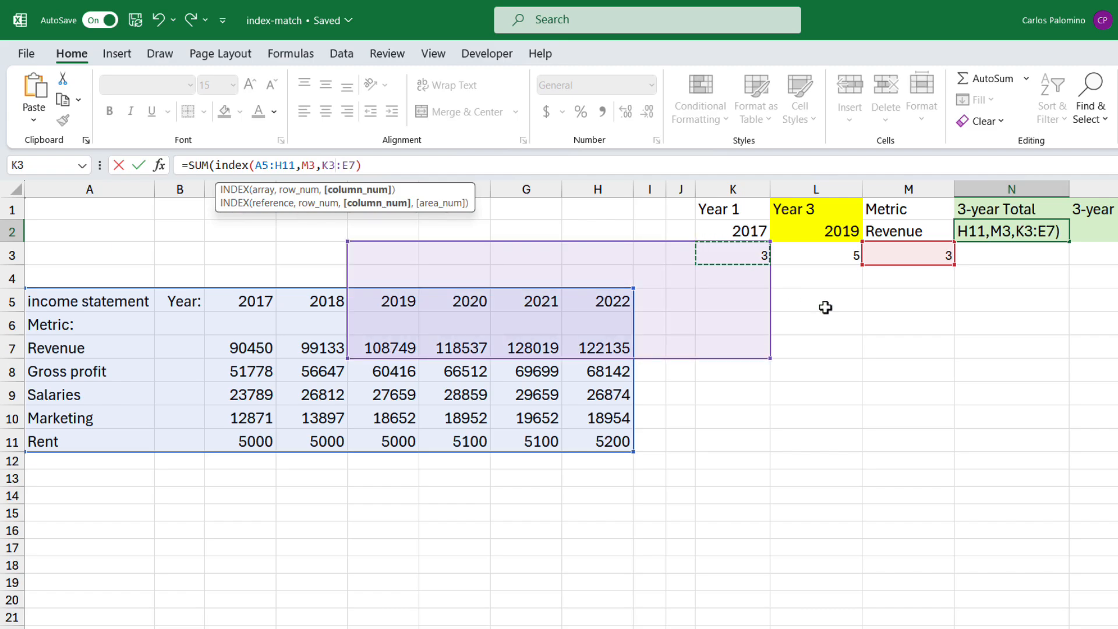
{"action": "type", "text": ")"}
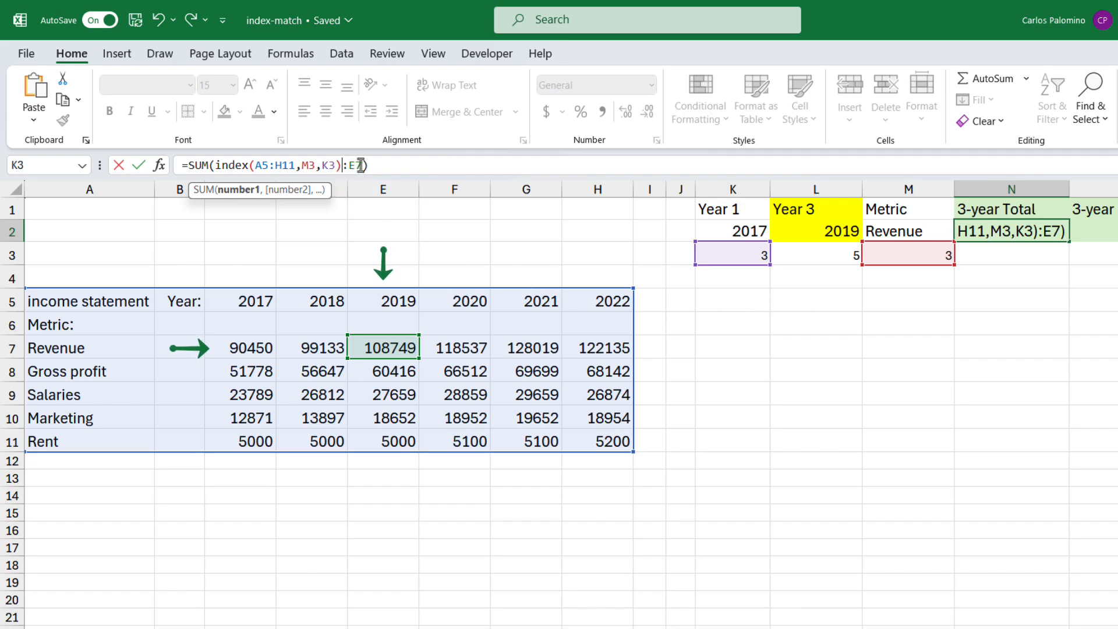
Step: Replace the E7 end reference in N2's SUM formula with INDEX(A5:H11,M3,L3) and commit the formula
{"action": "key", "text": "BackSpace"}
{"action": "key", "text": "BackSpace"}
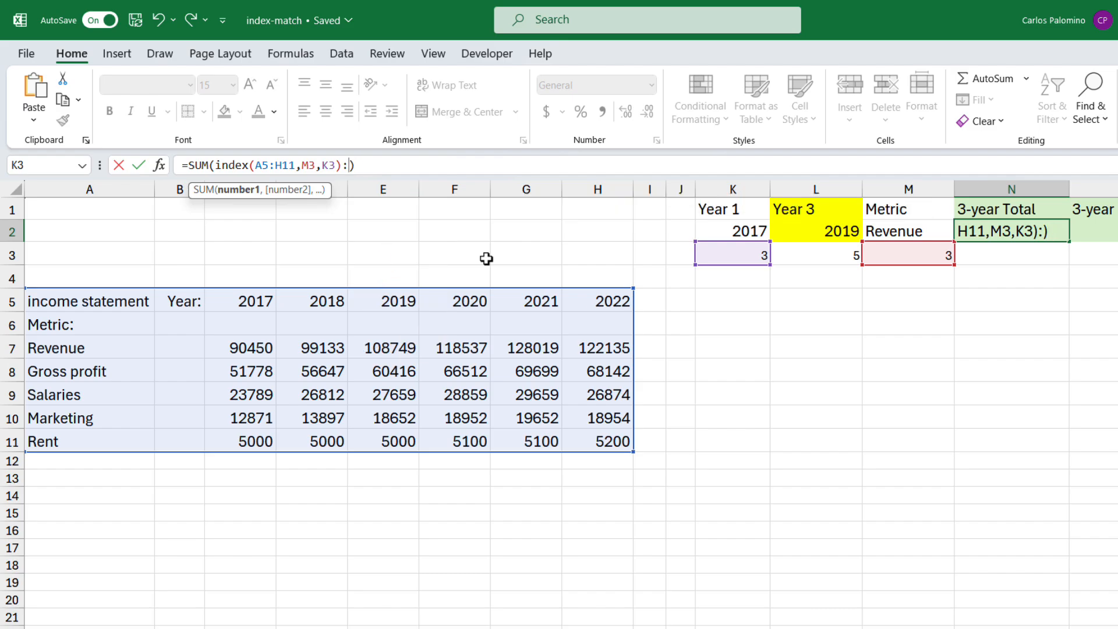
{"action": "type", "text": "index("}
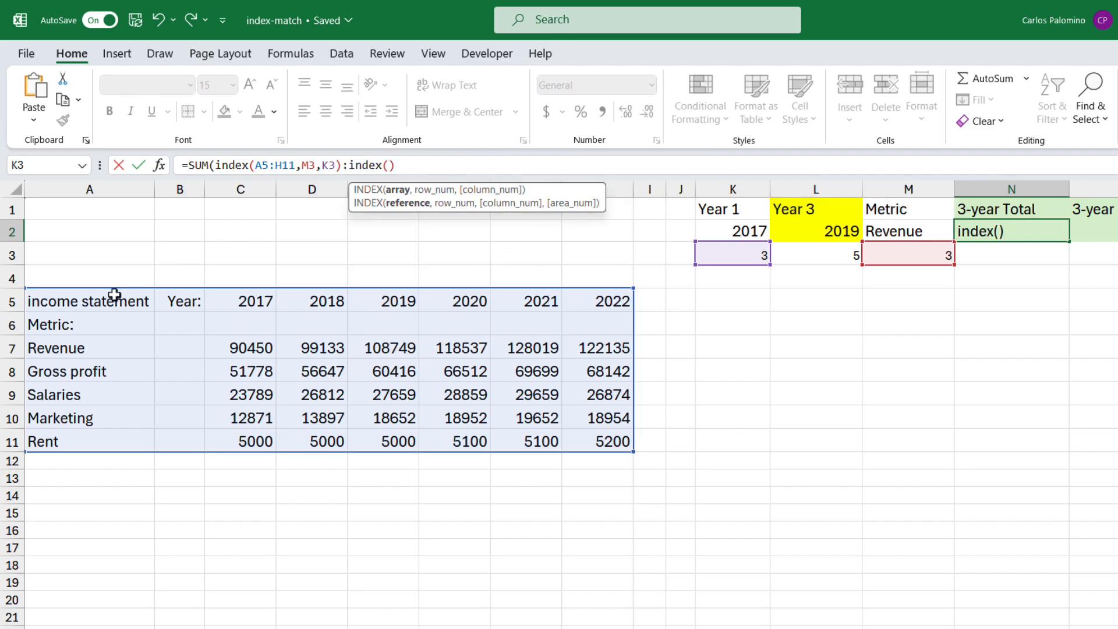
{"action": "left_click_drag", "start_coordinate": [110, 298], "coordinate": [599, 444]}
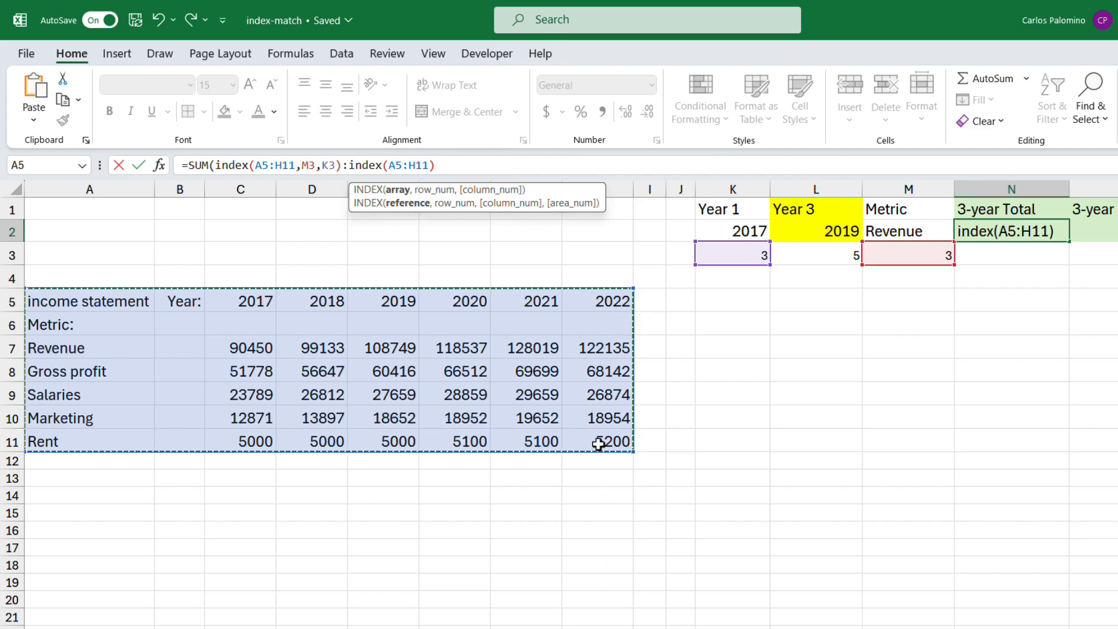
{"action": "type", "text": ","}
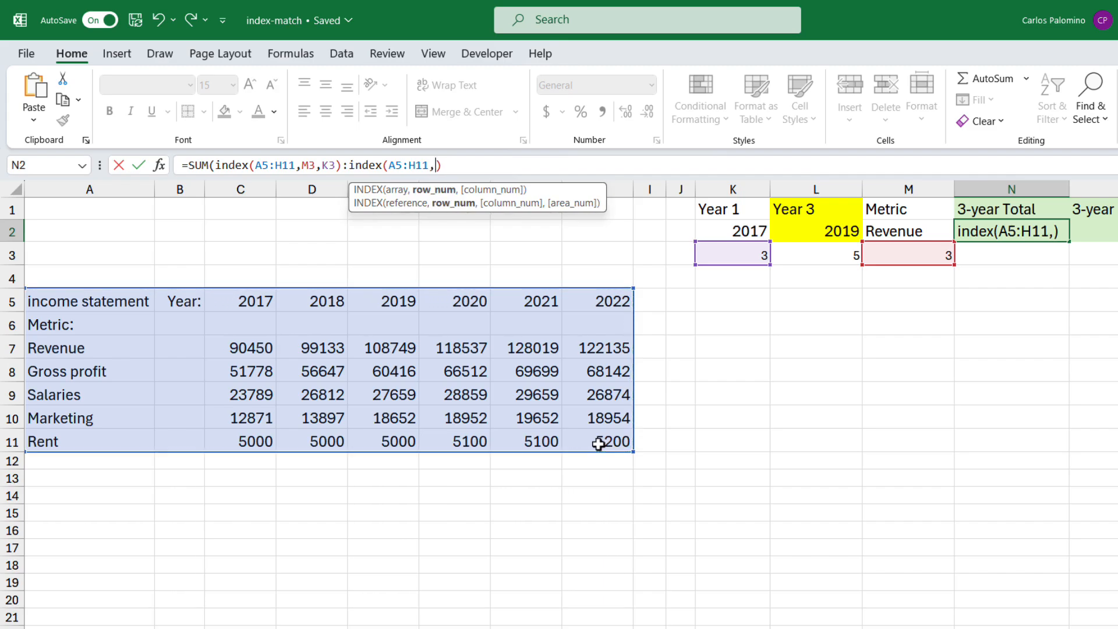
{"action": "left_click", "coordinate": [909, 251]}
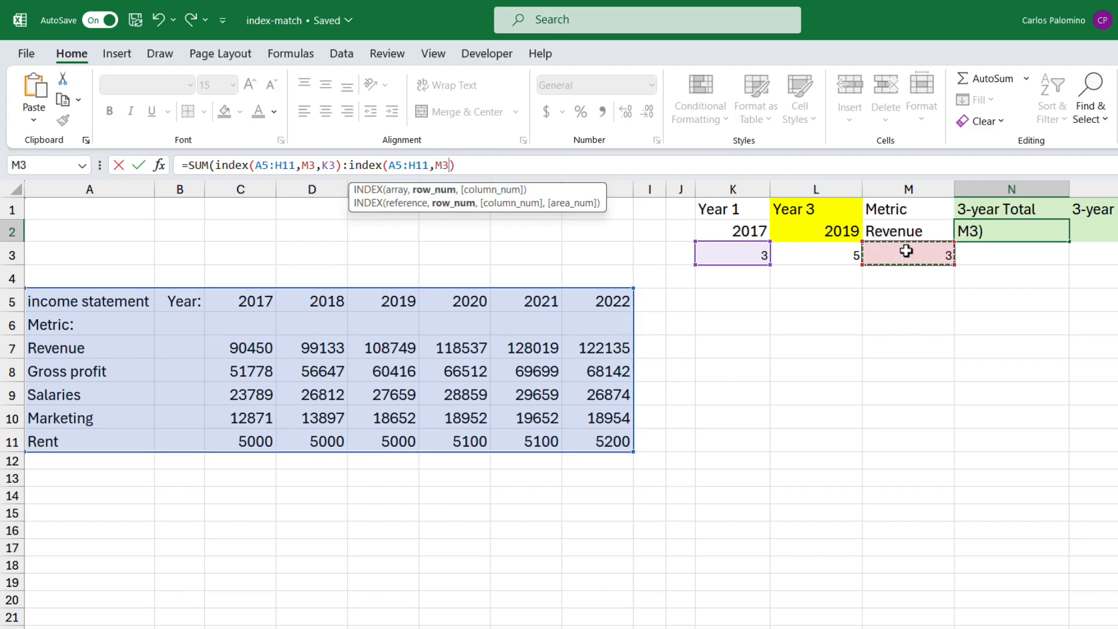
{"action": "type", "text": ","}
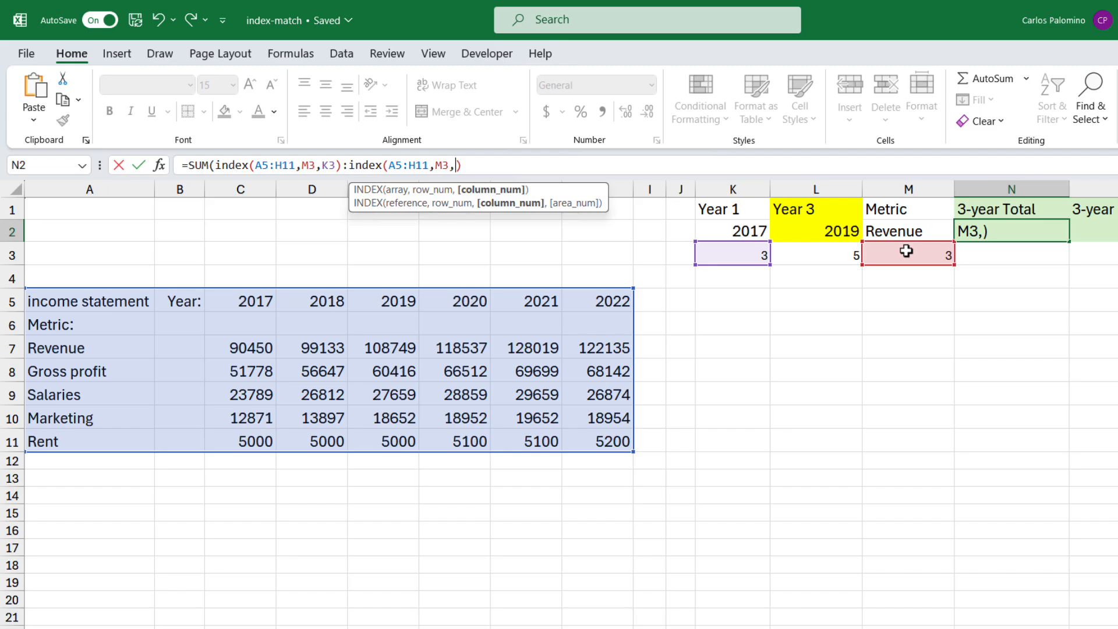
{"action": "left_click", "coordinate": [822, 252]}
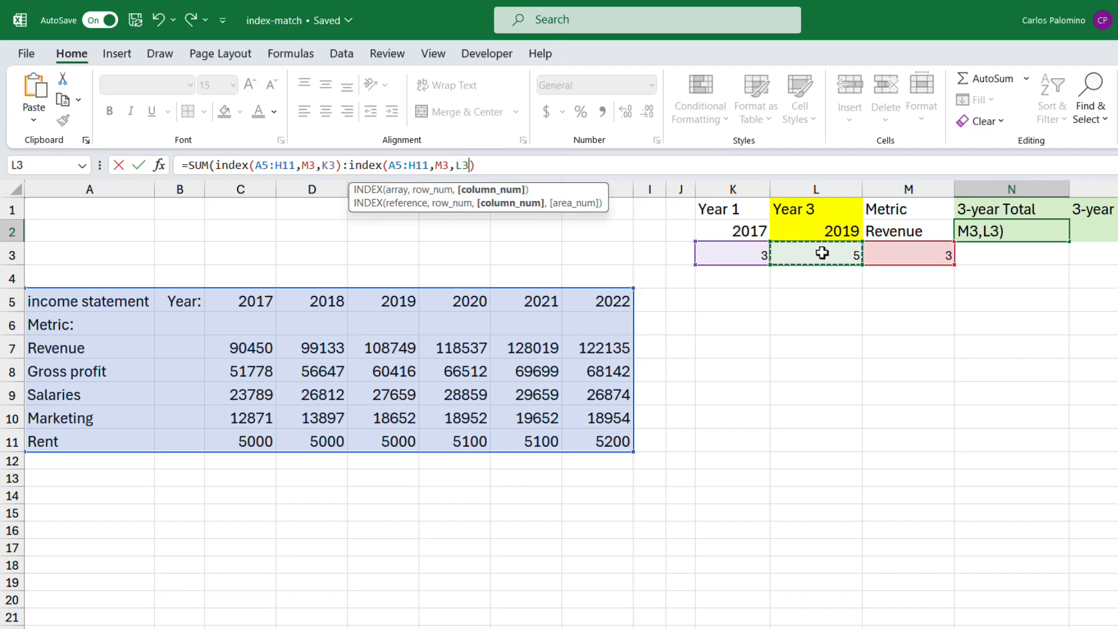
{"action": "type", "text": ")"}
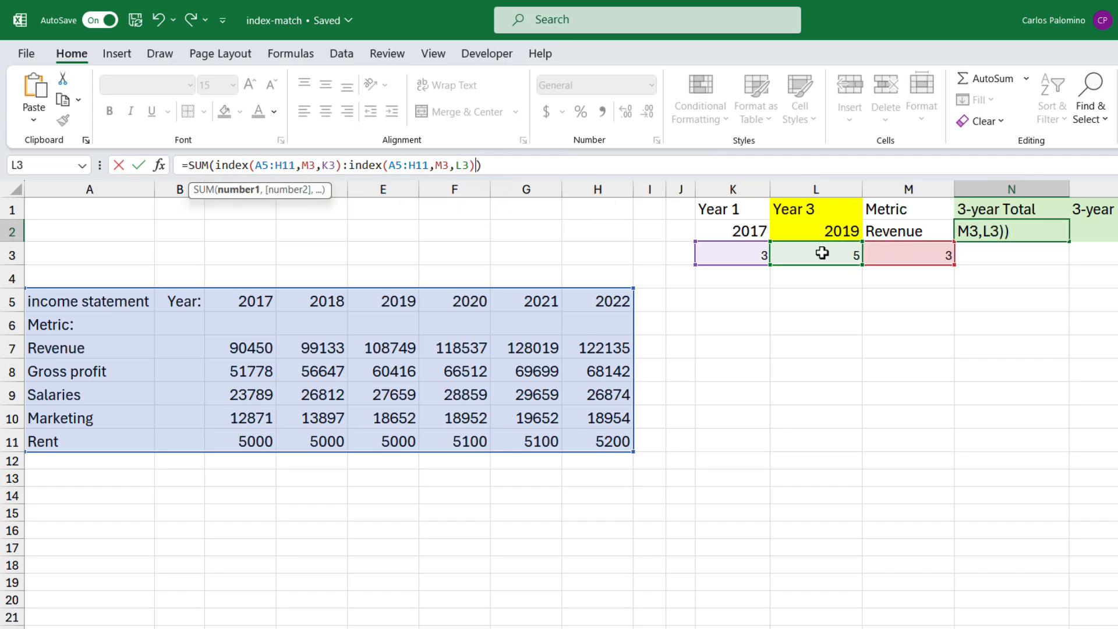
{"action": "key", "text": "Return"}
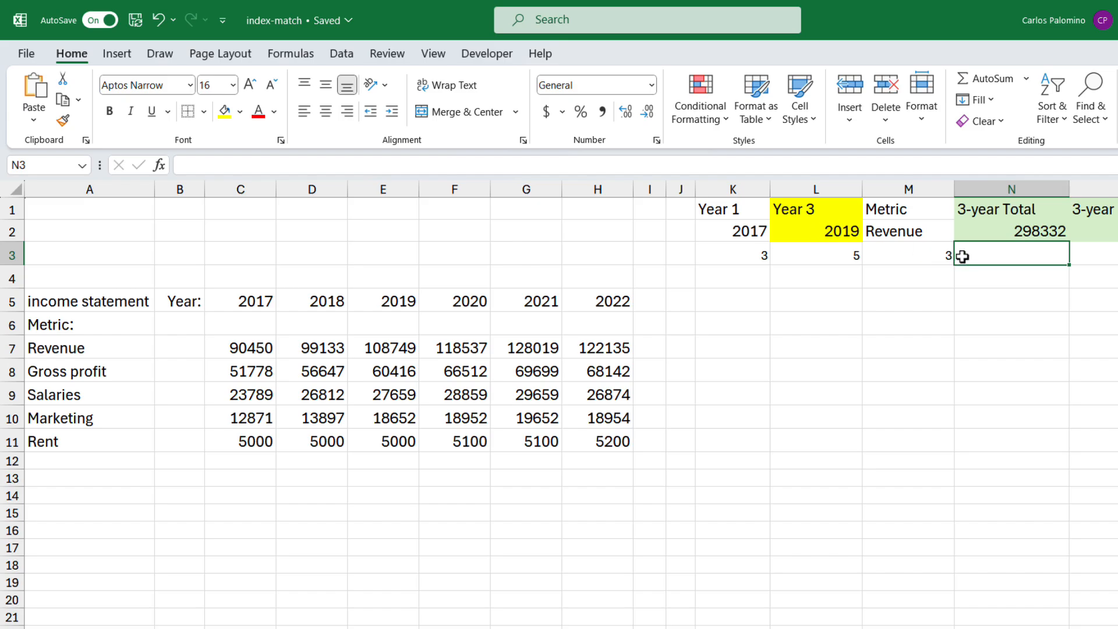
Step: Choose Salaries as the metric in M2 and 2019 as Year 1 in K2
{"action": "left_click", "coordinate": [930, 232]}
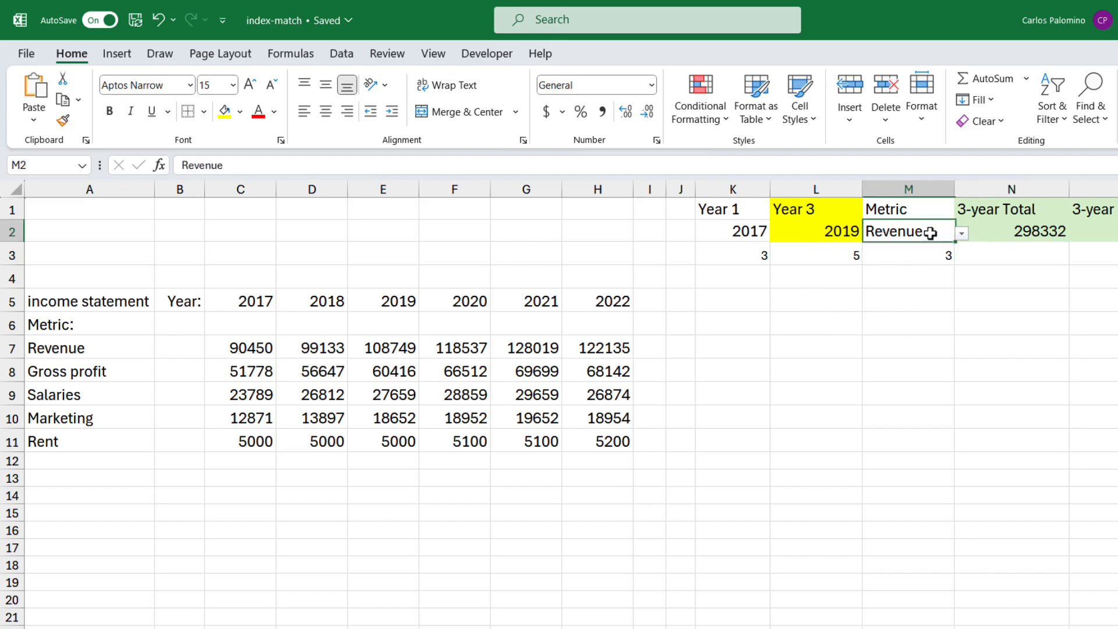
{"action": "left_click", "coordinate": [961, 235]}
{"action": "left_click", "coordinate": [907, 276]}
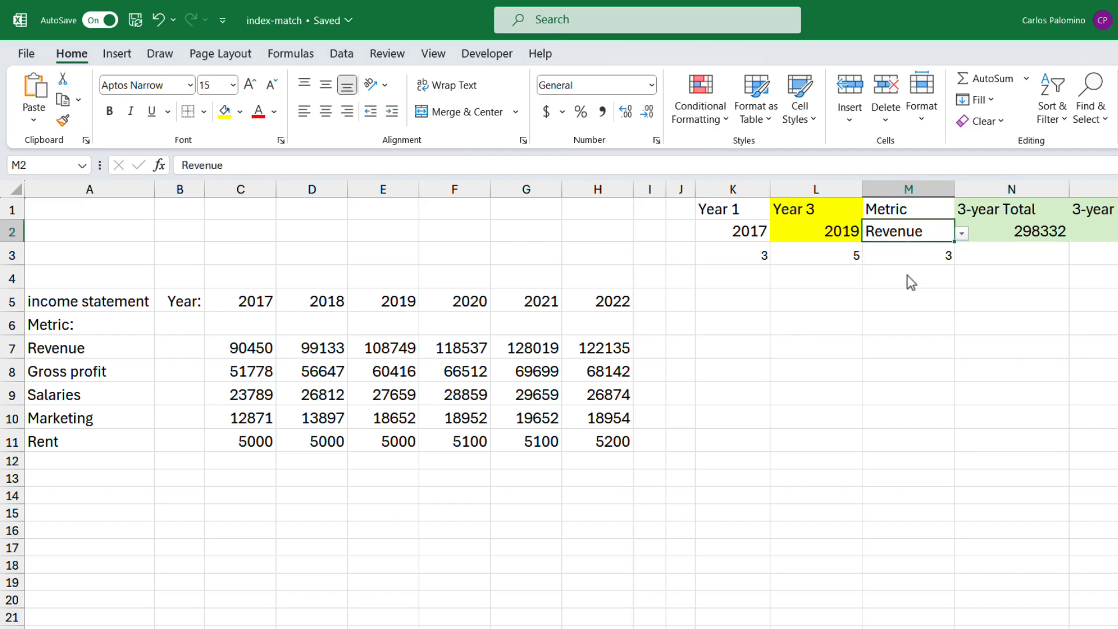
{"action": "left_click", "coordinate": [746, 232]}
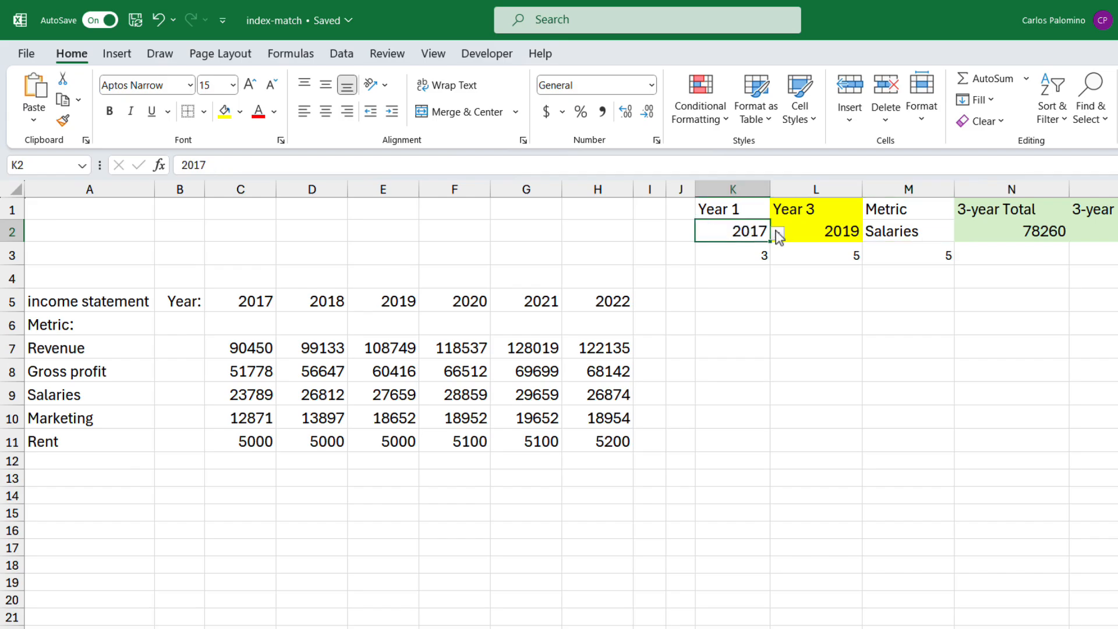
{"action": "left_click", "coordinate": [778, 233]}
{"action": "left_click", "coordinate": [742, 280]}
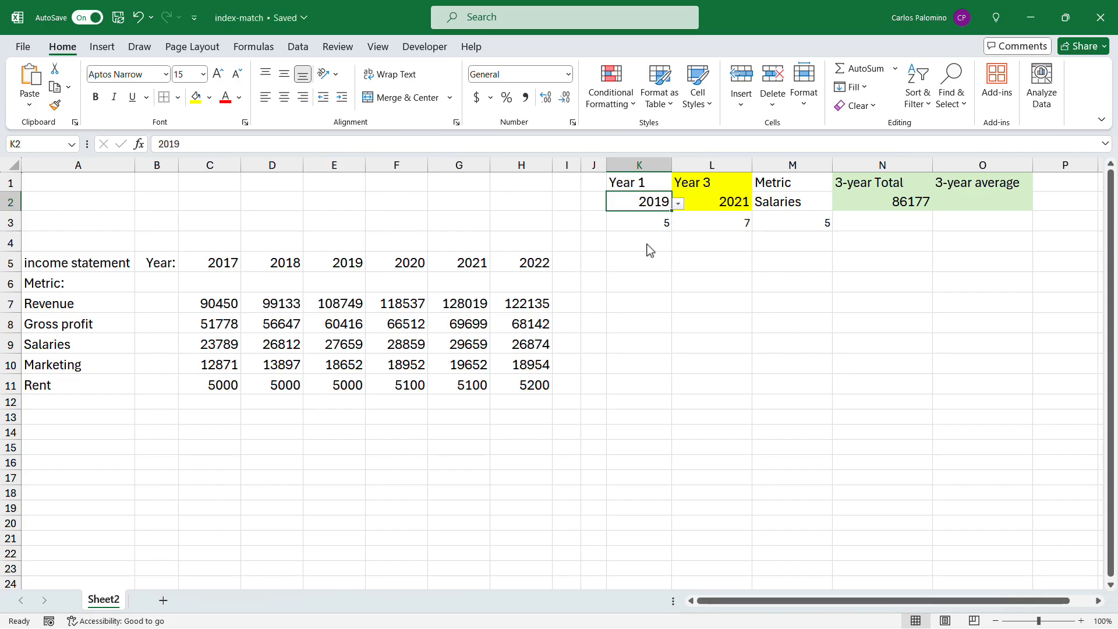
Step: Copy the formula text of the 3-year Total in N2 into the 3-year average cell O2
{"action": "left_click", "coordinate": [897, 206]}
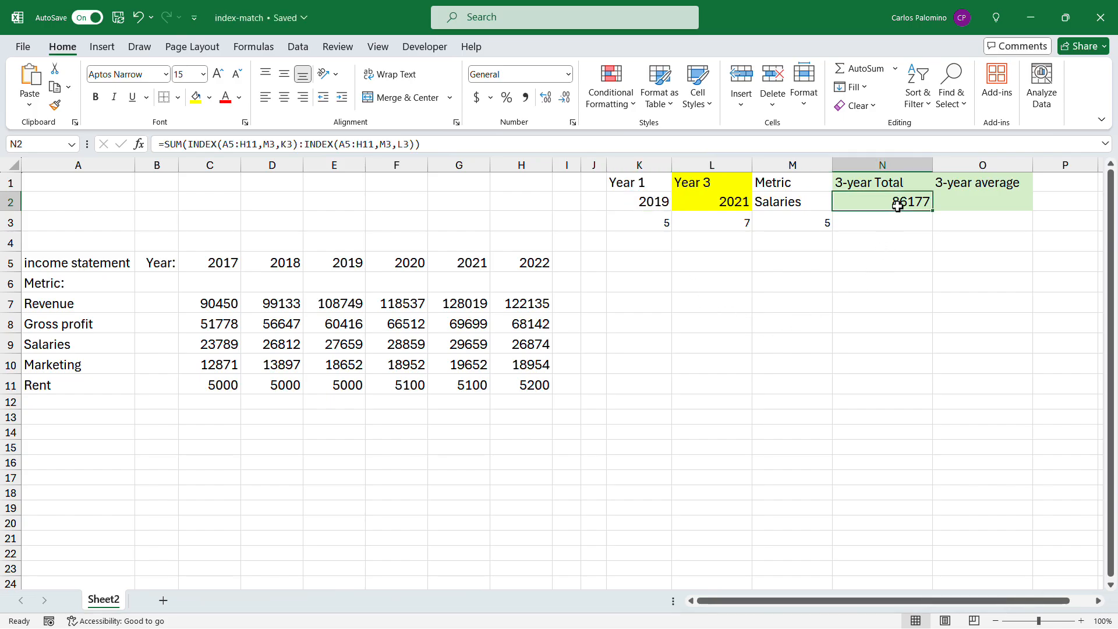
{"action": "left_click_drag", "start_coordinate": [447, 145], "coordinate": [26, 131]}
{"action": "key", "text": "Escape"}
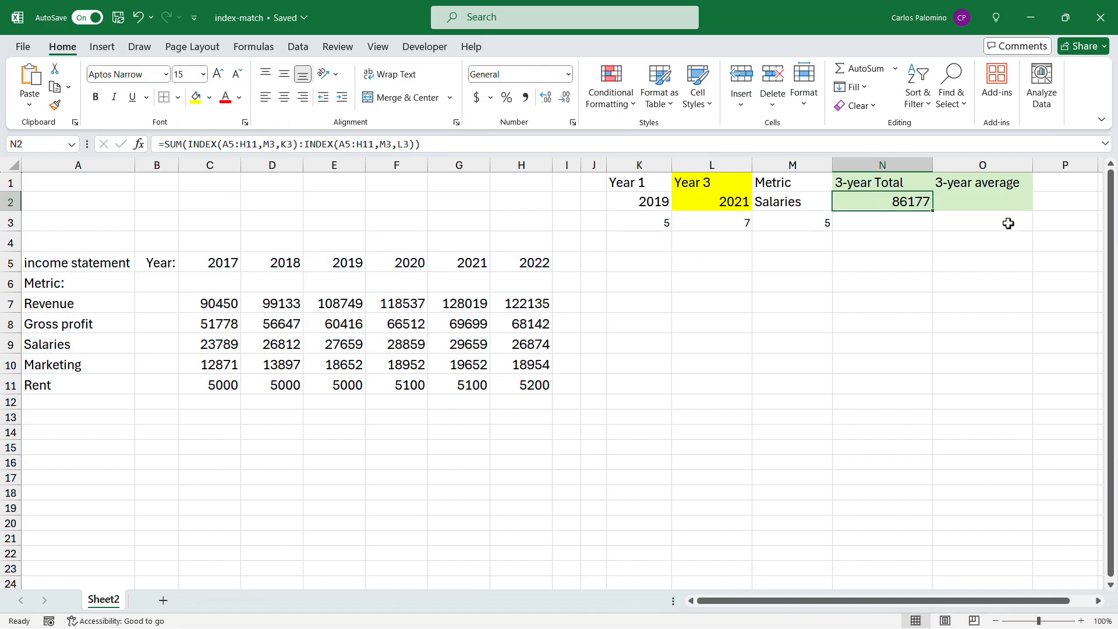
{"action": "left_click", "coordinate": [995, 203]}
{"action": "left_click", "coordinate": [287, 146]}
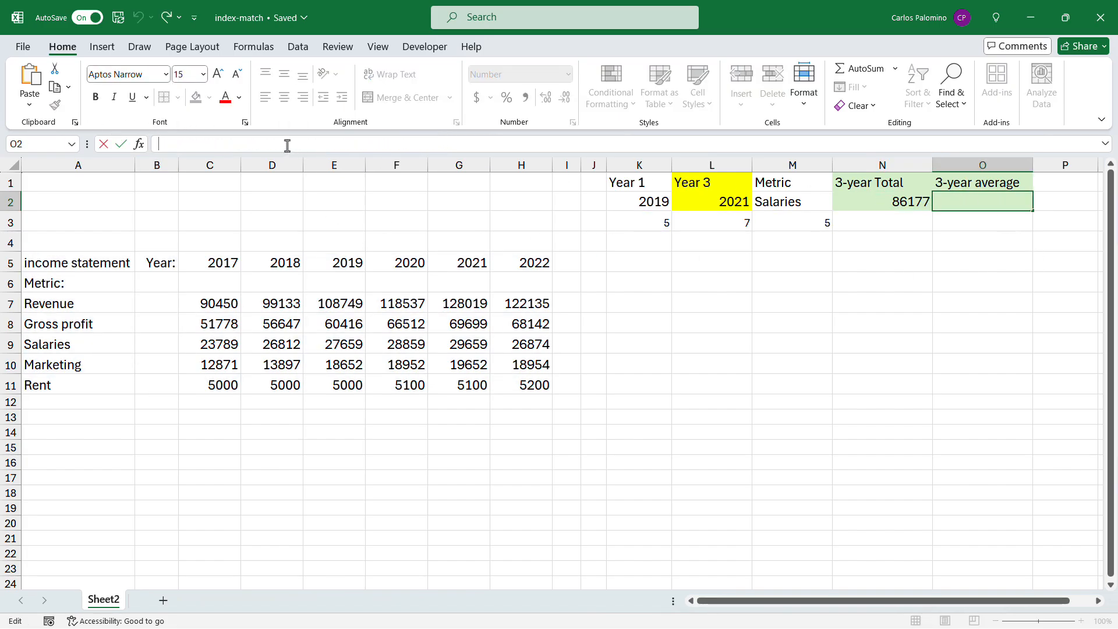
{"action": "key", "text": "ctrl+v"}
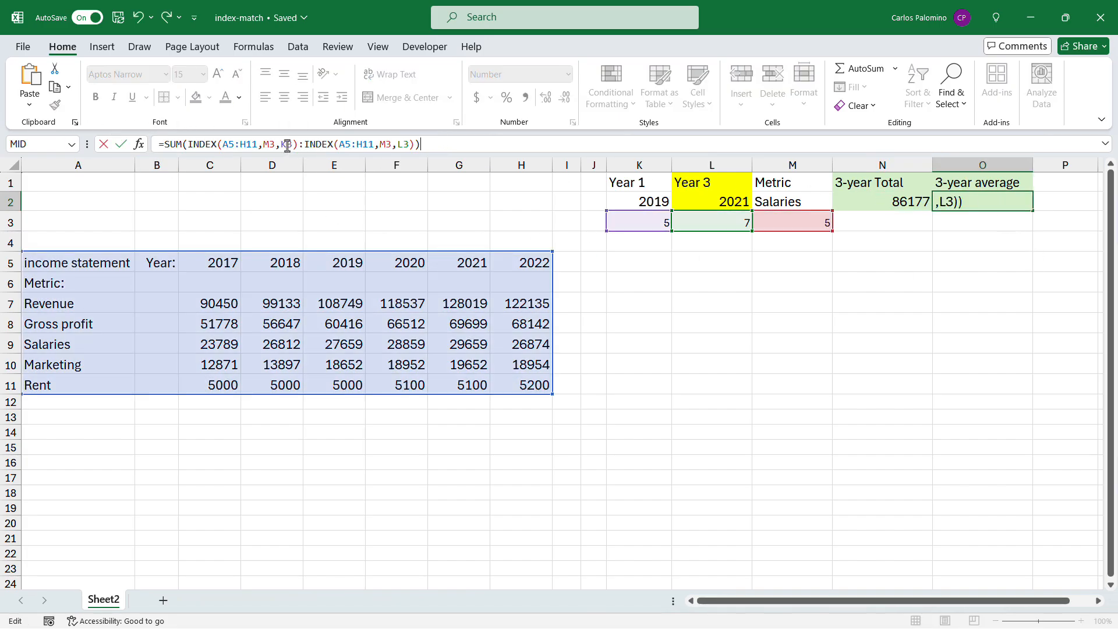
Step: Replace SUM with AVERAGE in O2's formula, giving =AVERAGE(INDEX(A5:H11,M3,K3):INDEX(A5:H11,M3,L3))
{"action": "left_click", "coordinate": [181, 144]}
{"action": "key", "text": "BackSpace"}
{"action": "key", "text": "BackSpace"}
{"action": "key", "text": "BackSpace"}
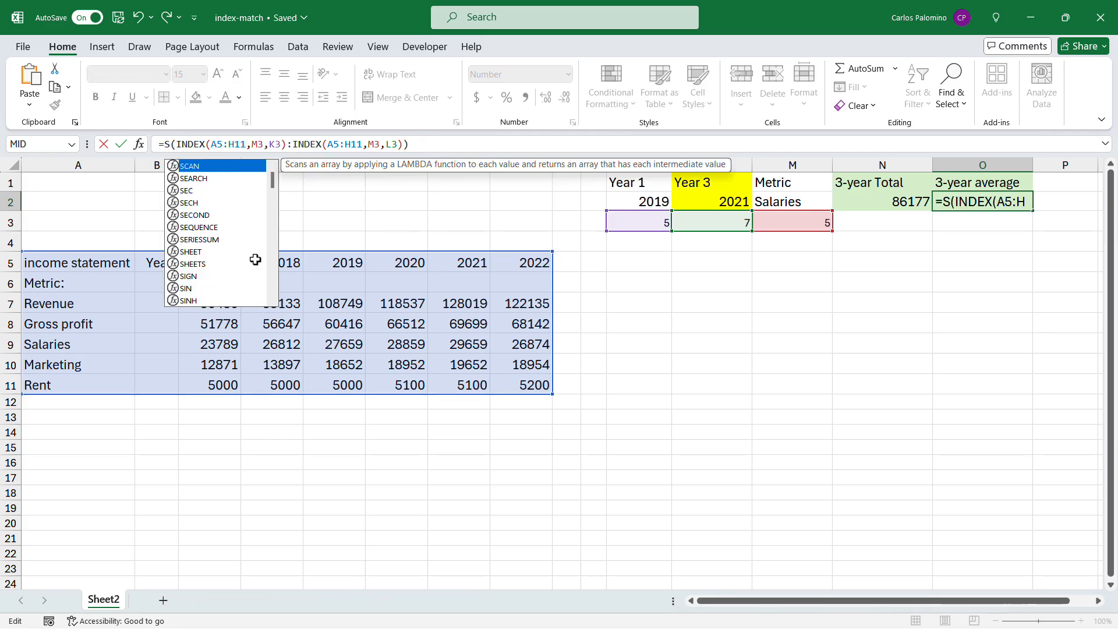
{"action": "type", "text": "average"}
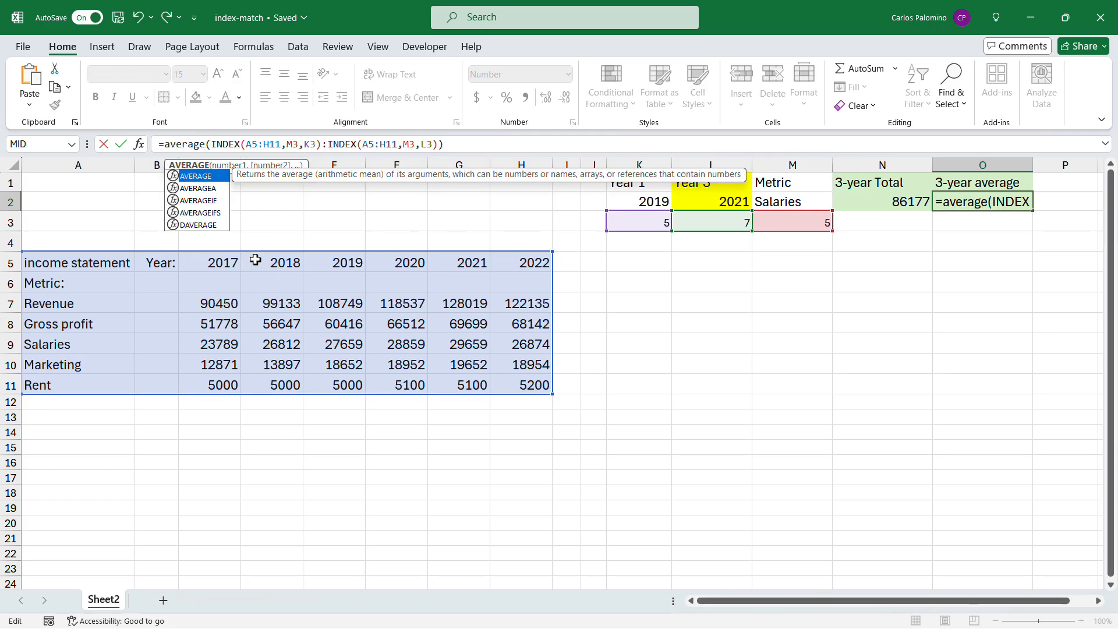
{"action": "key", "text": "Return"}
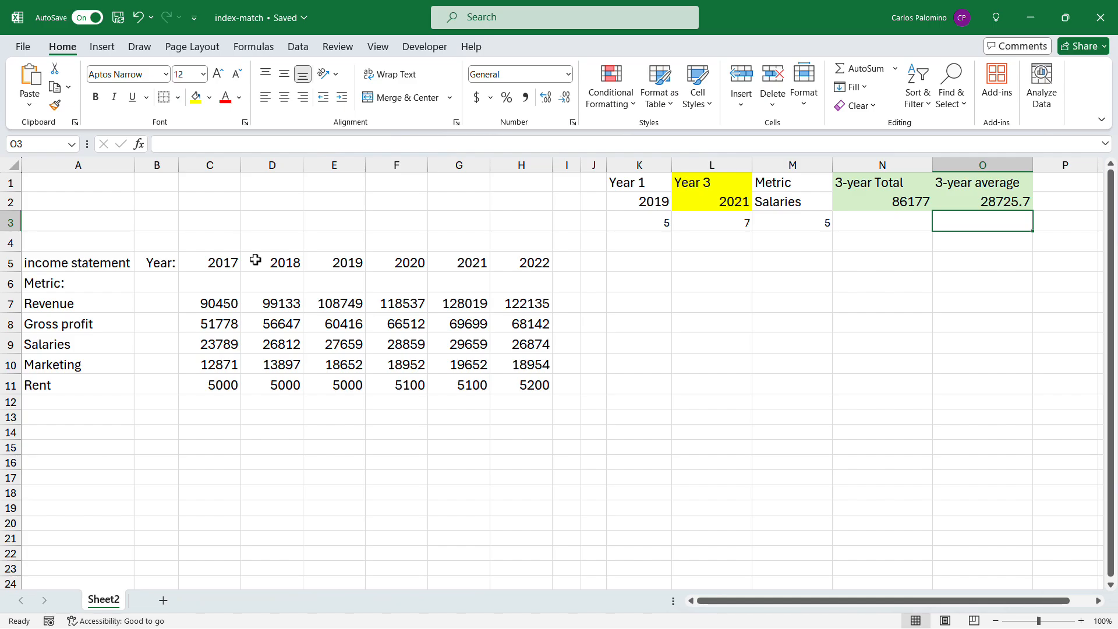